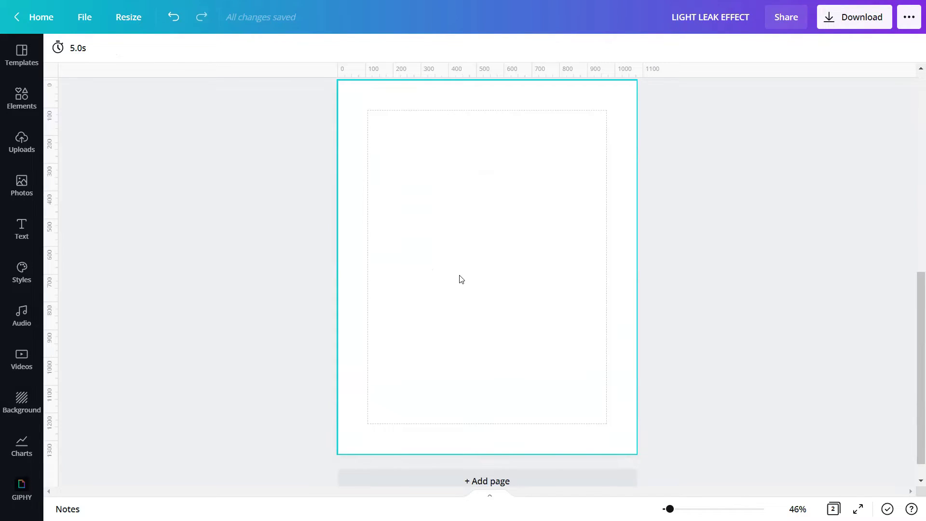
Add the uploaded portrait of the man in a cap to the blank page.
click(21, 147)
click(83, 197)
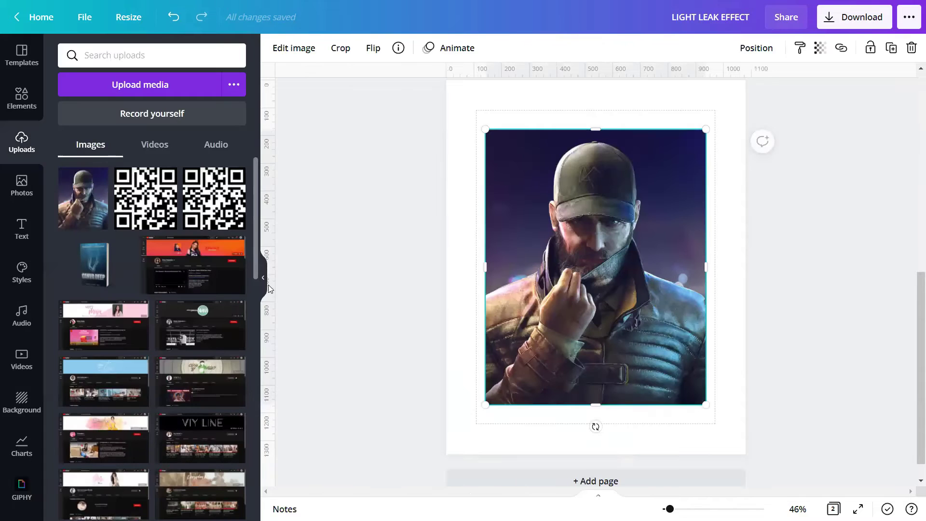
click(264, 279)
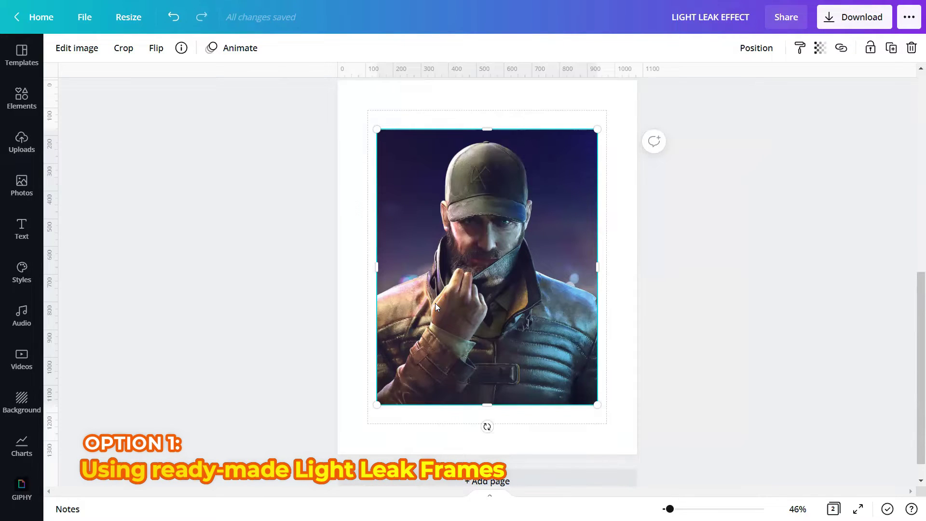
Search the elements for "LIGHT FRAME TEXTURE" and limit the results to graphics.
click(22, 107)
click(117, 55)
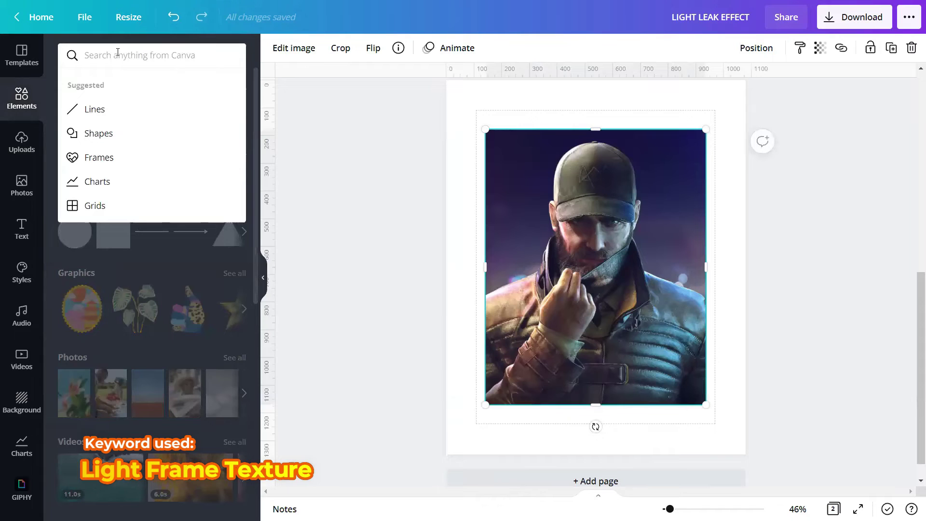
text(LIGHT FRAME TEXTURE)
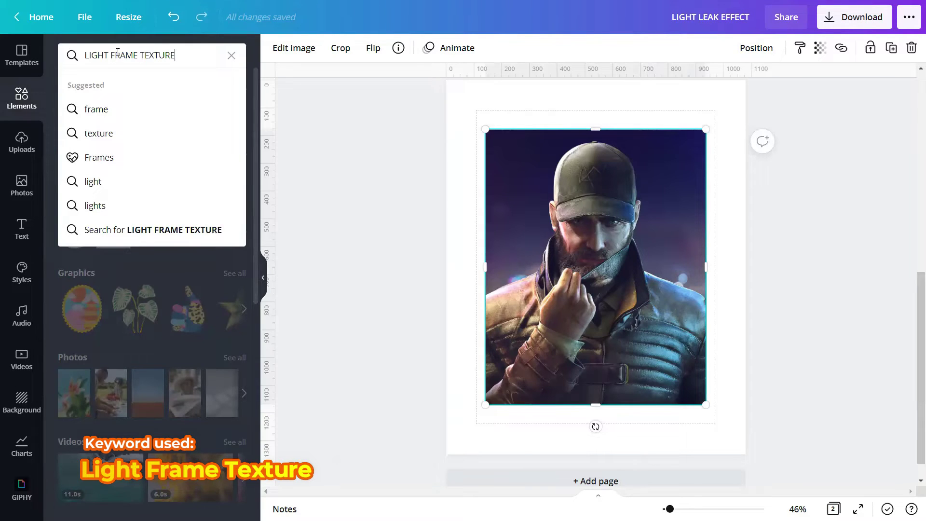
key(Return)
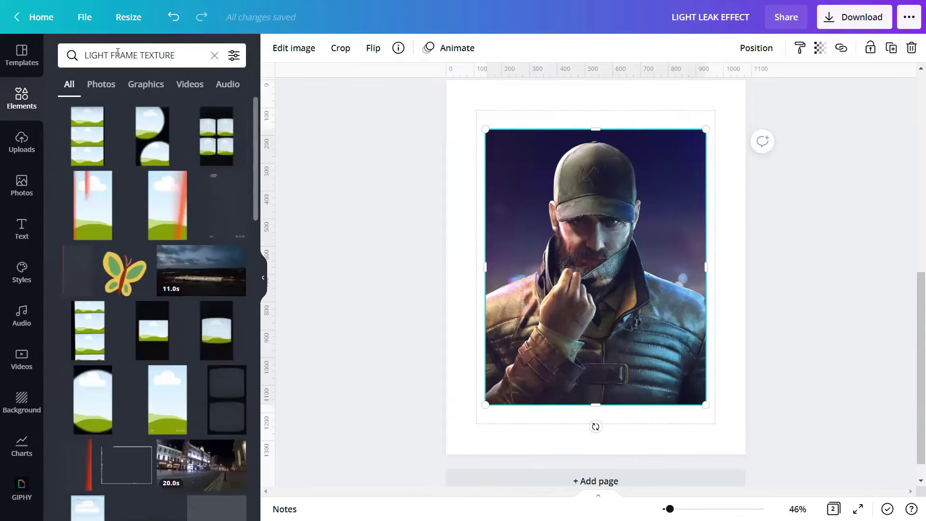
click(159, 92)
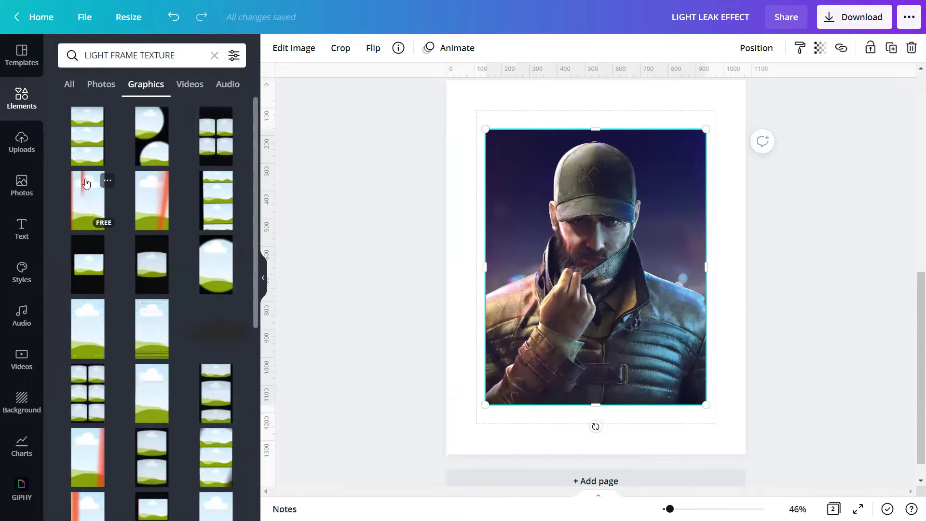
Add the free Light Frame Texture frame with the red vertical streaks to the page and check its details.
click(90, 205)
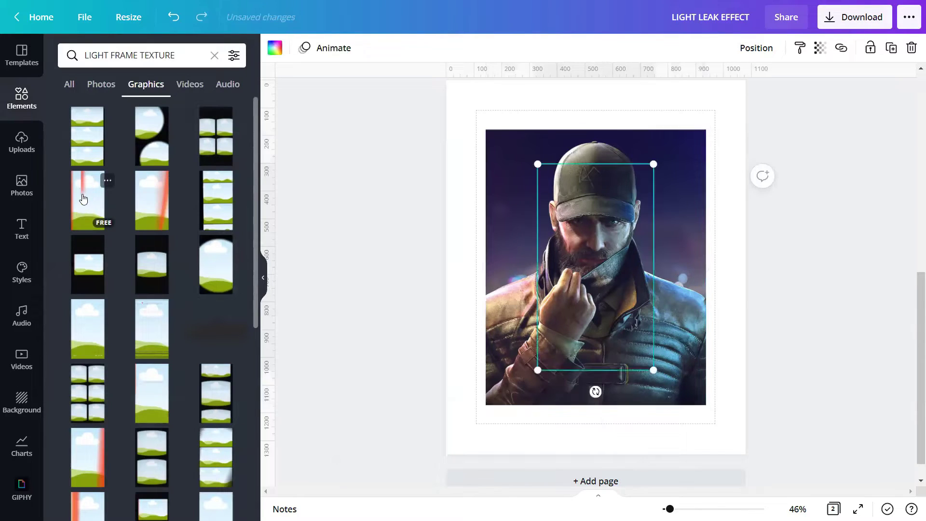
click(108, 181)
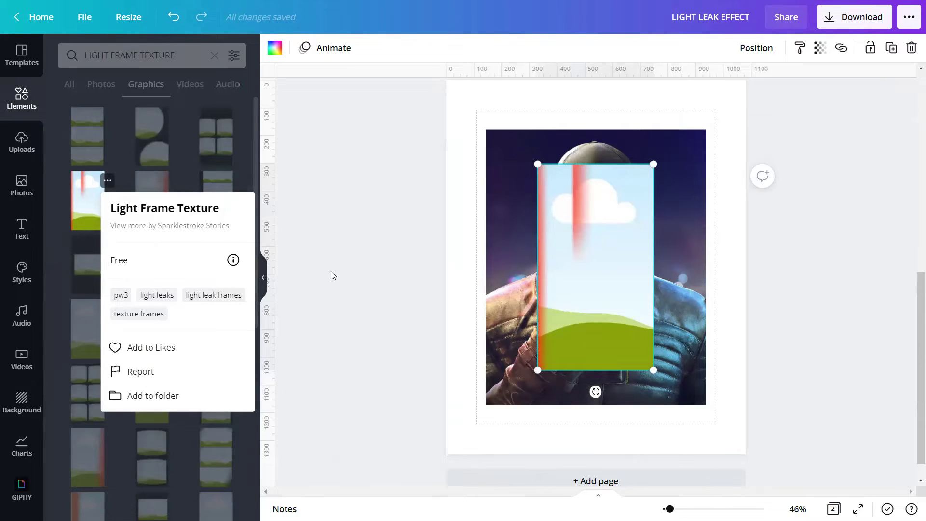
click(278, 282)
click(278, 282)
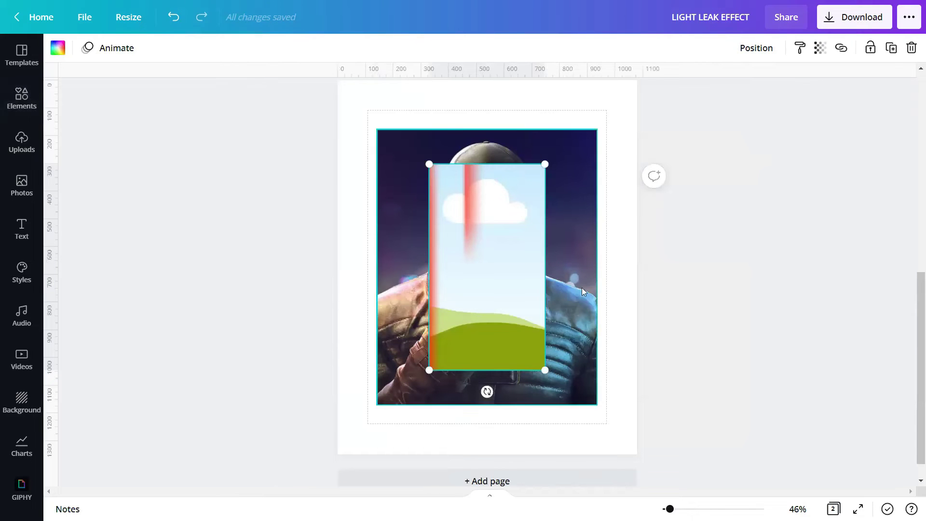
Move the portrait out from behind the light leak frame and drop it into the frame as its image.
drag(585, 281, 649, 323)
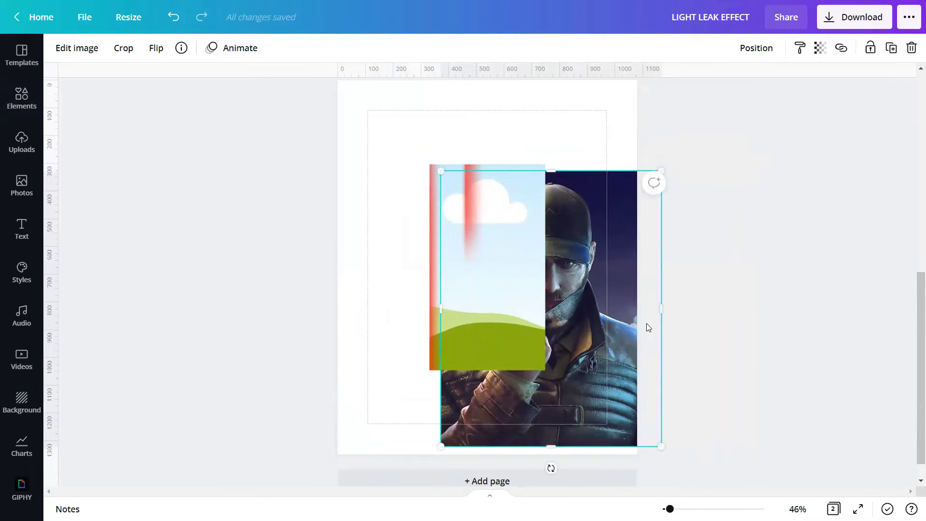
right_click(647, 324)
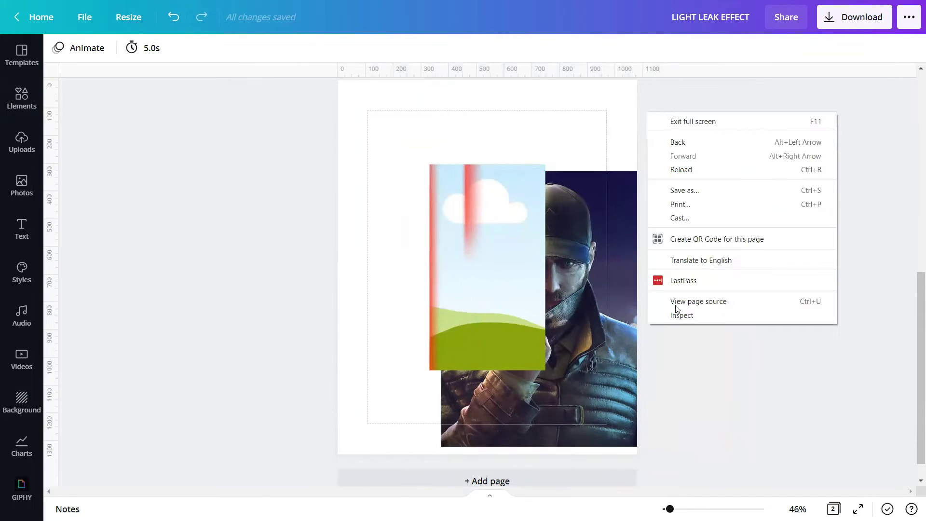
right_click(593, 261)
click(632, 375)
drag(584, 332, 506, 289)
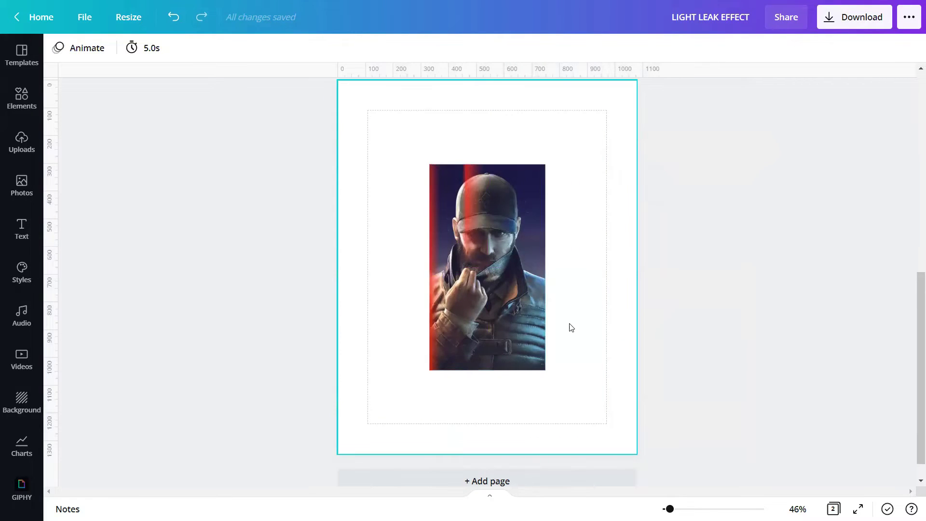
Enlarge and reposition the filled light leak frame until it covers the whole page, and preview the result in full screen.
click(500, 326)
drag(428, 371, 344, 478)
drag(367, 164, 329, 68)
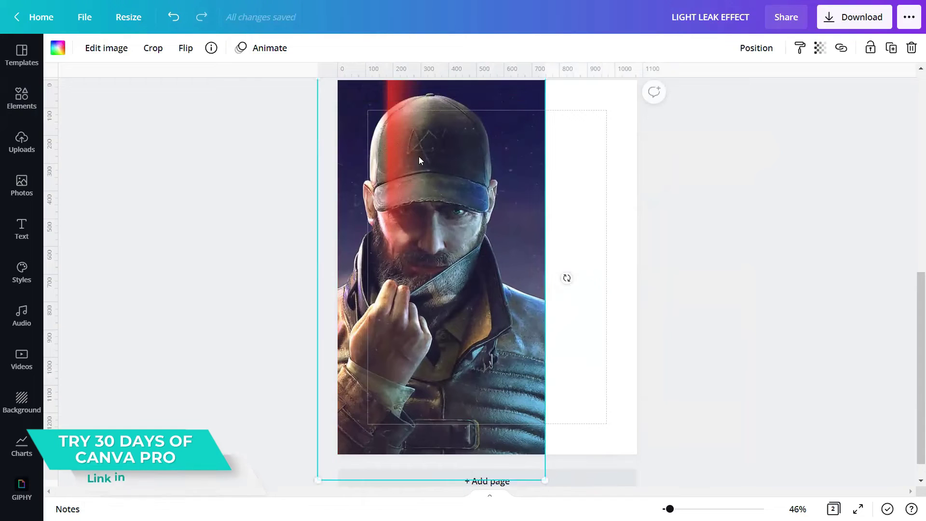
drag(419, 156, 438, 157)
scroll(566, 377, down, 1)
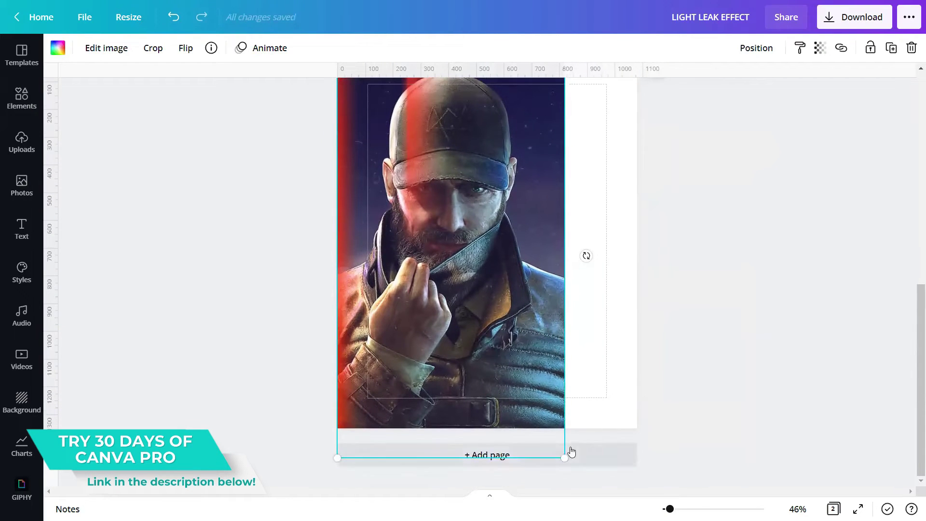
drag(564, 453, 687, 515)
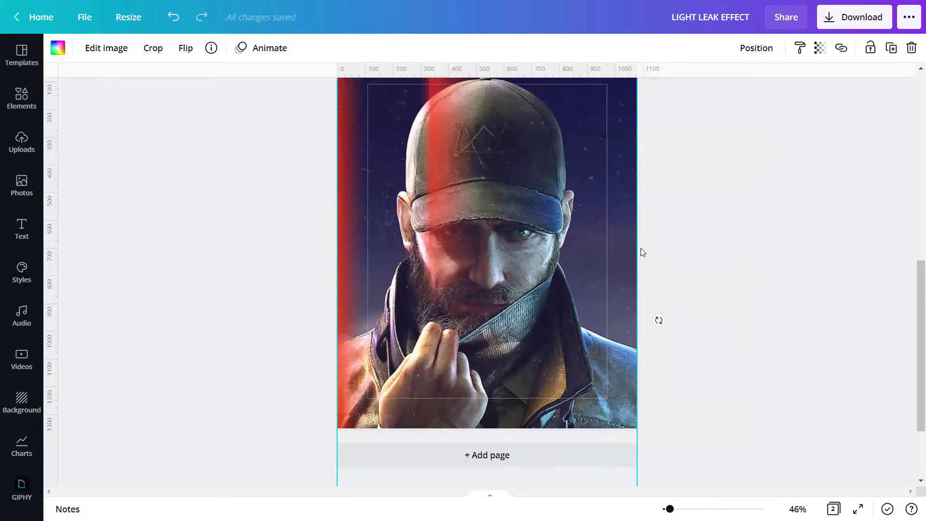
click(675, 237)
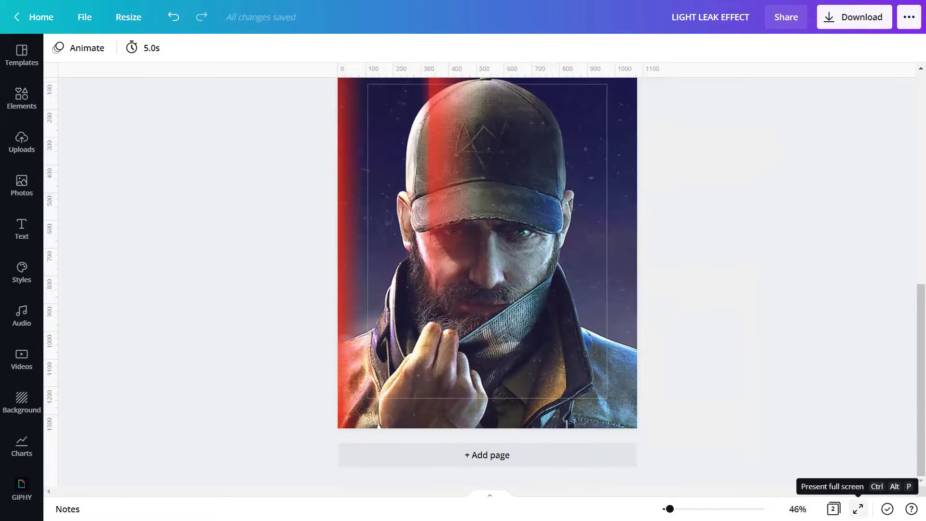
click(858, 509)
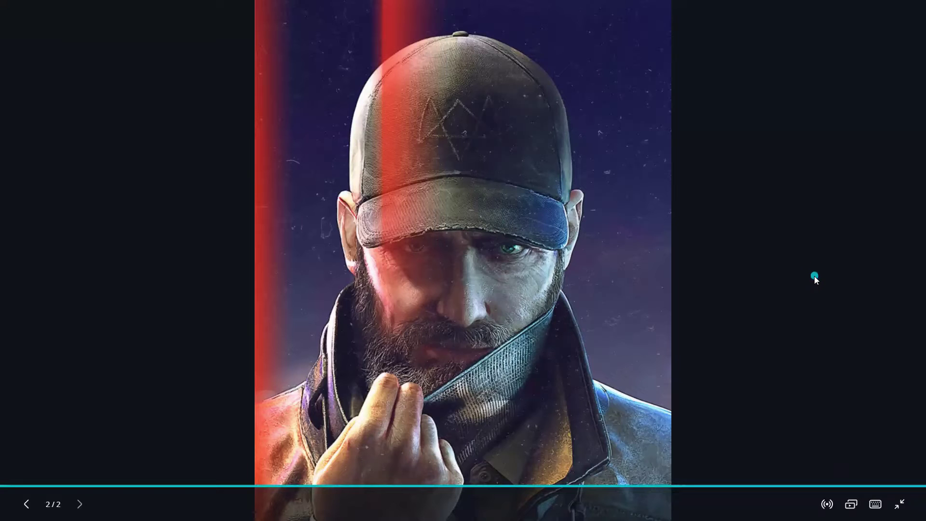
key(Escape)
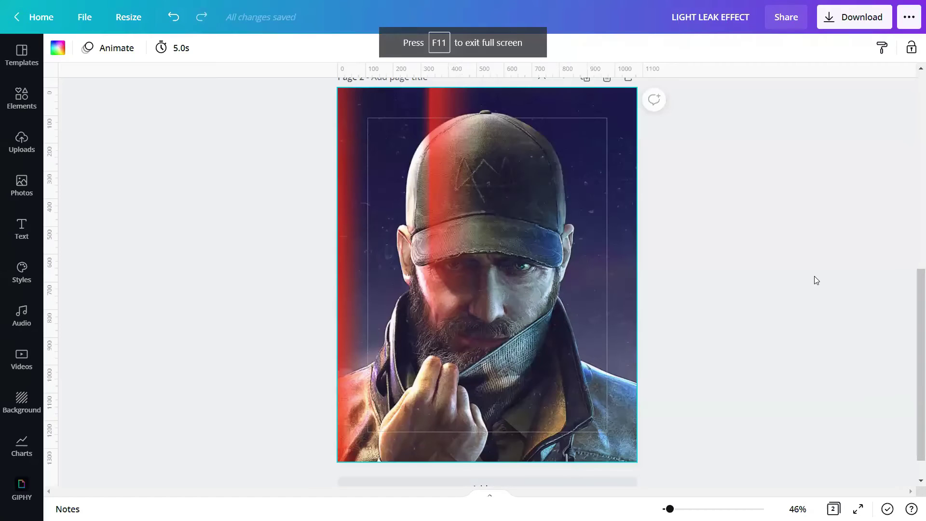
Add a new page with the uploaded portrait set as its full-page background.
scroll(602, 409, down, 1)
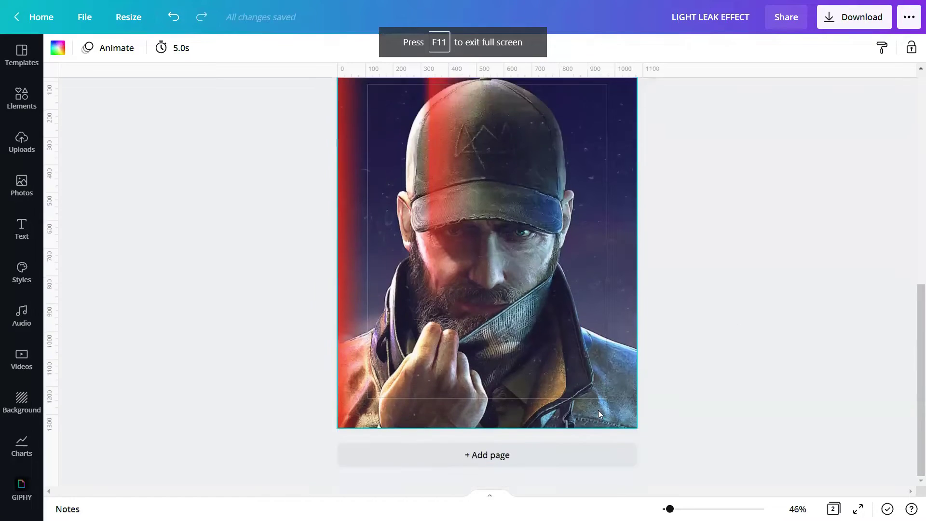
click(544, 458)
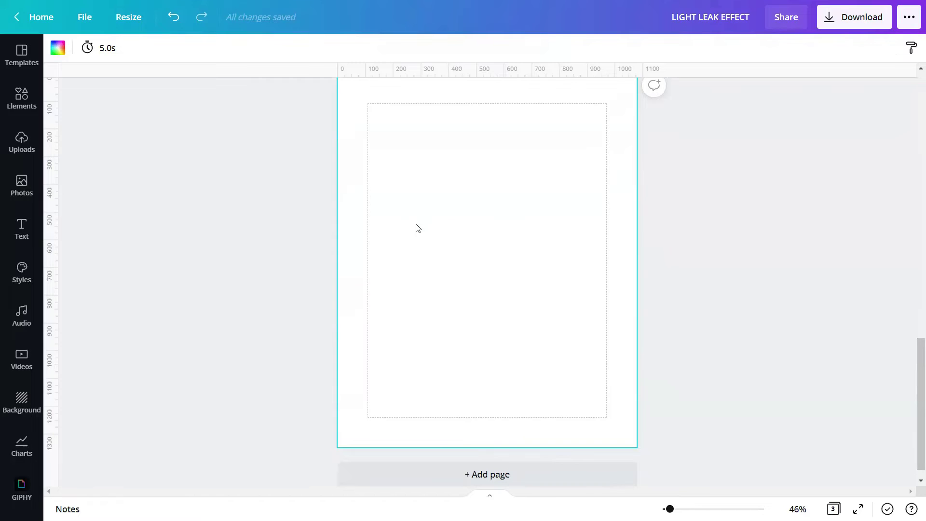
click(25, 145)
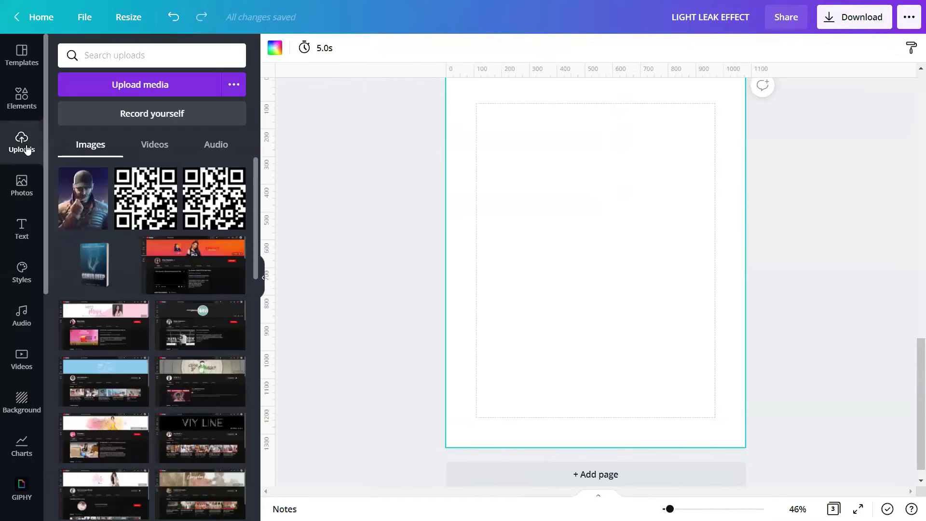
click(81, 198)
click(263, 278)
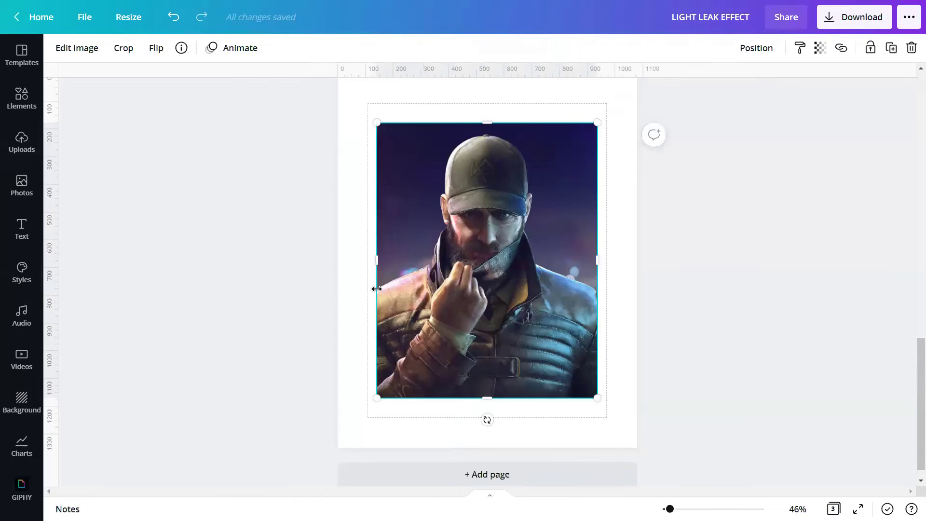
right_click(507, 287)
click(579, 466)
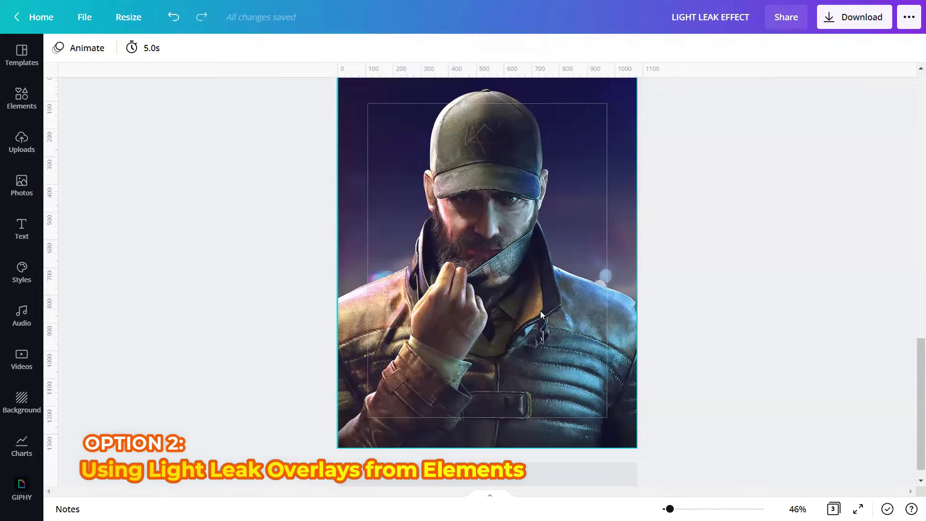
Replace the elements search with "FILM PHOTO LIGHT LEAK OVERLAY" and limit the results to graphics.
click(21, 98)
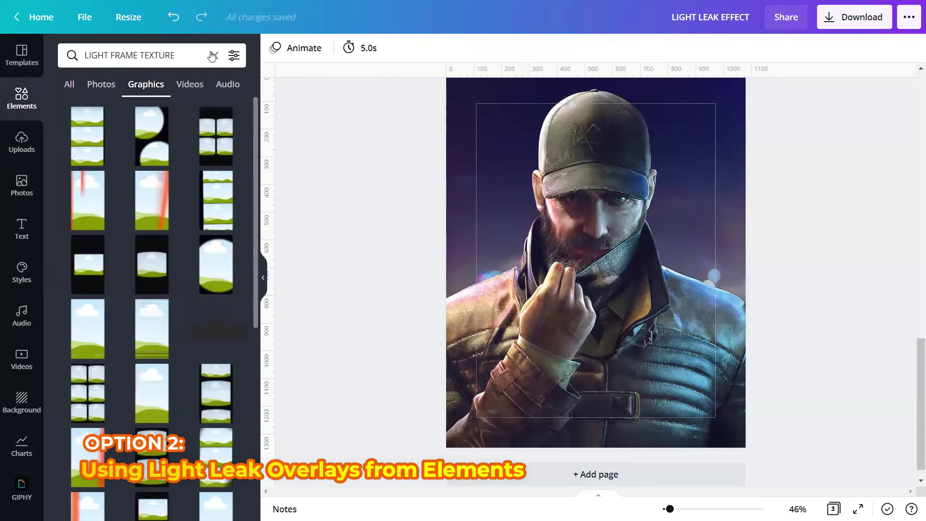
click(214, 55)
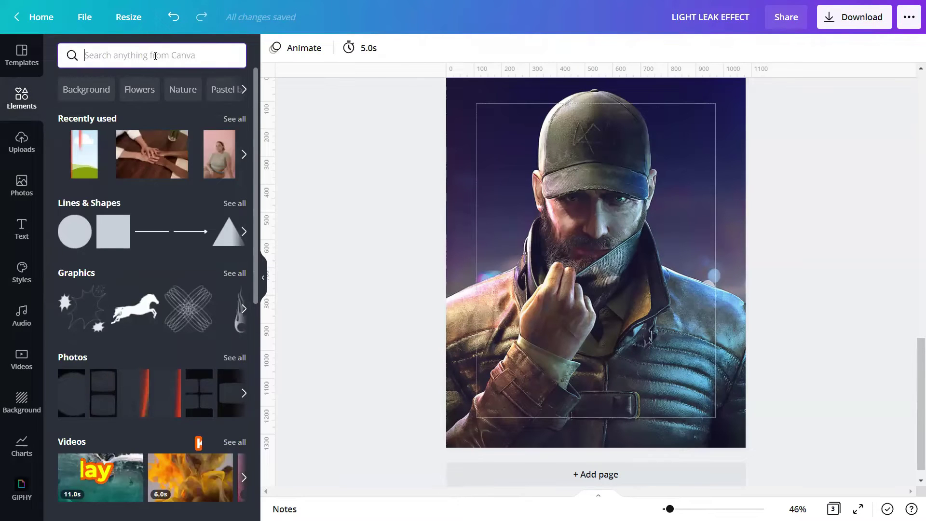
text(FlLM)
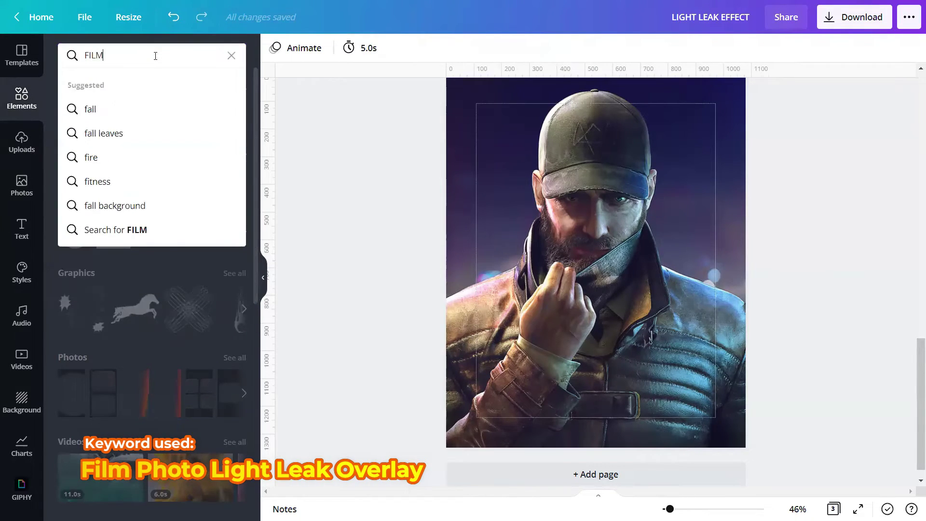
text( PHOTO)
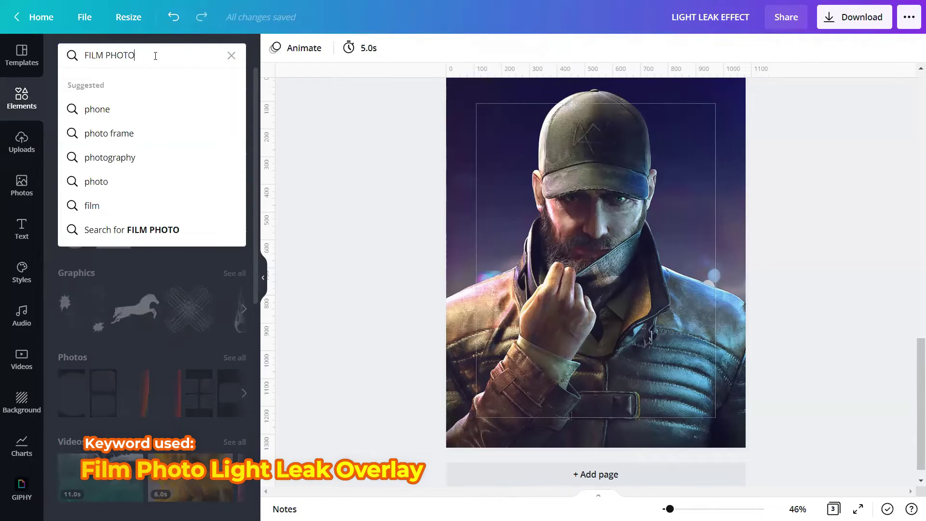
text( LIGHT LEAK O)
text(AY)
key(Return)
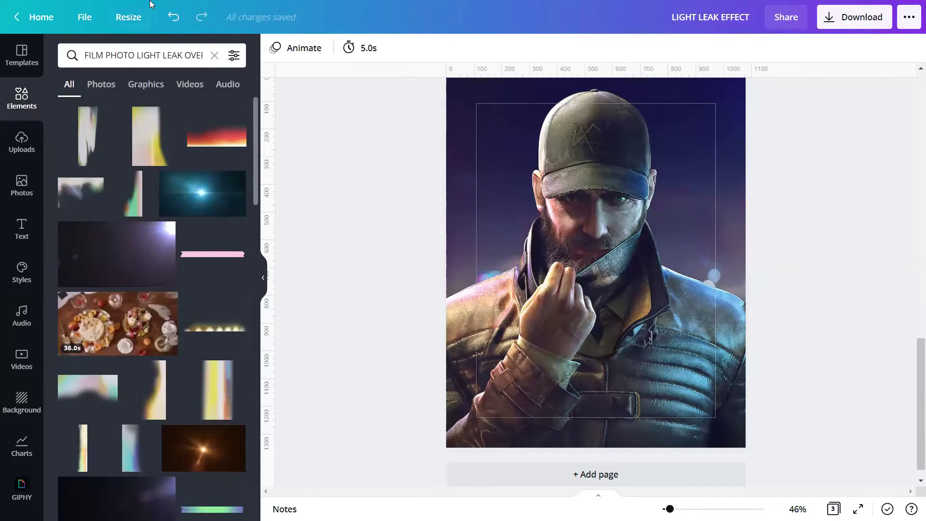
click(144, 86)
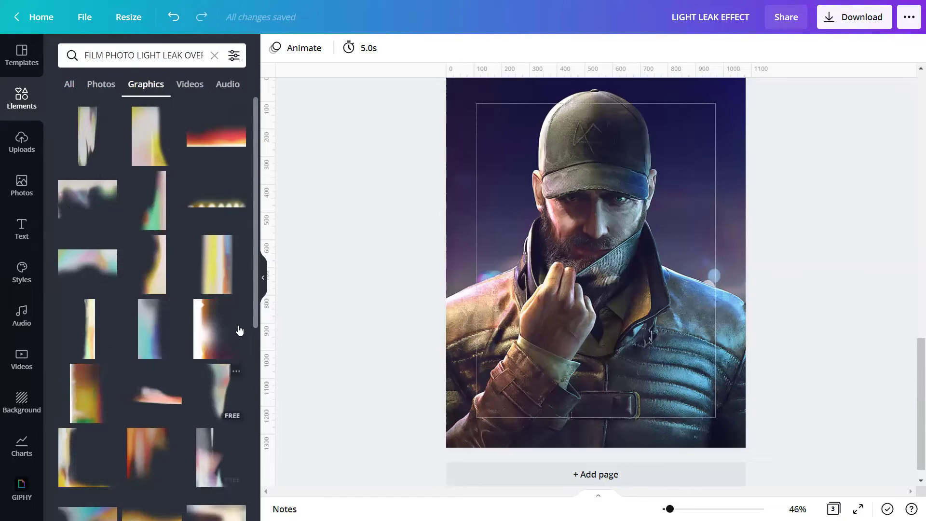
Add the Green Color Film Photo Light Leak Overlay to the portrait page and check its details.
click(162, 221)
click(170, 181)
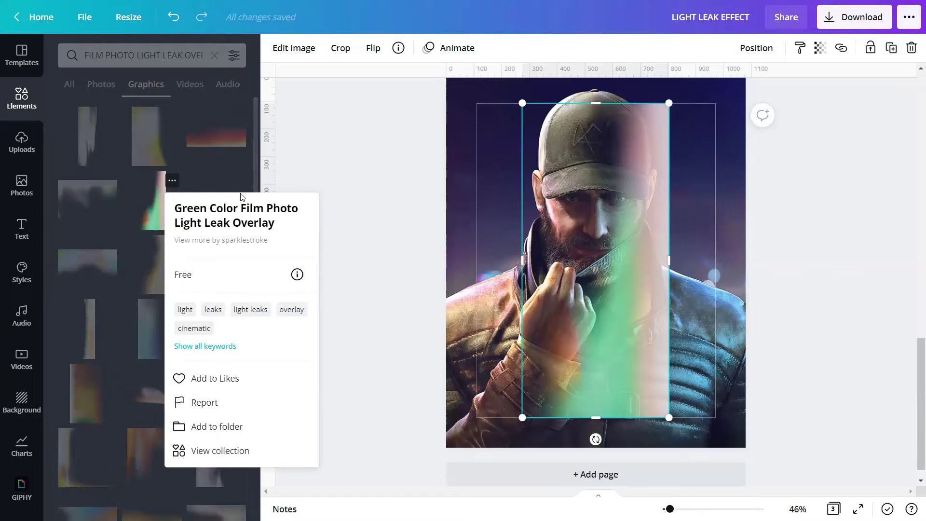
click(362, 212)
click(602, 250)
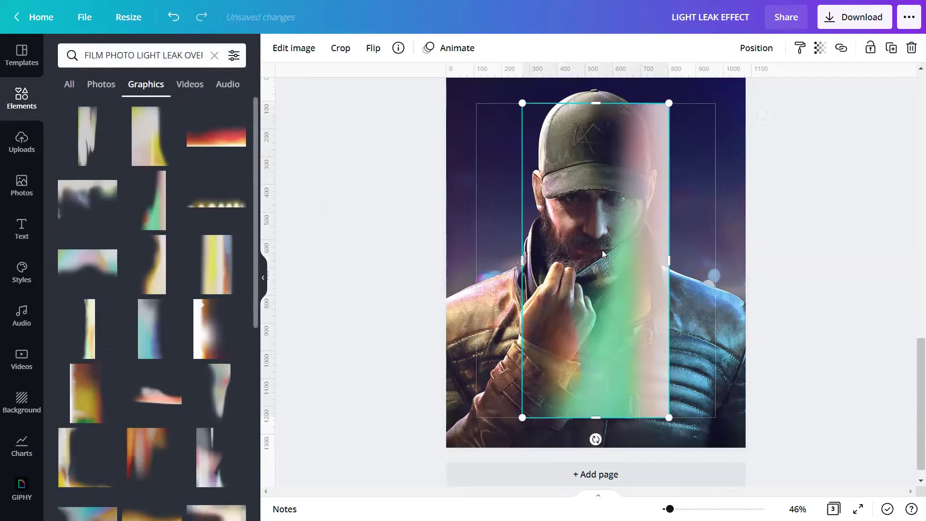
Move the green overlay to the page's lower right corner and enlarge it to span the full page height.
drag(599, 266, 676, 295)
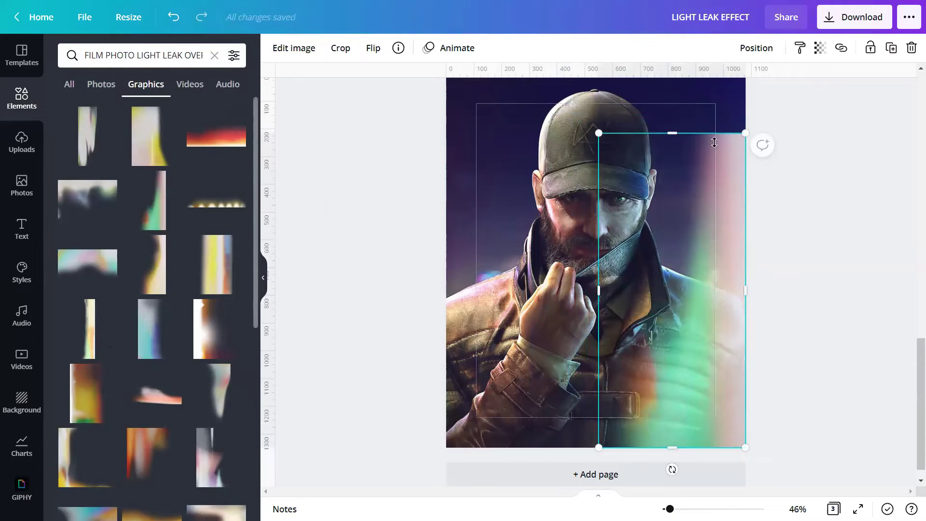
drag(746, 131, 808, 97)
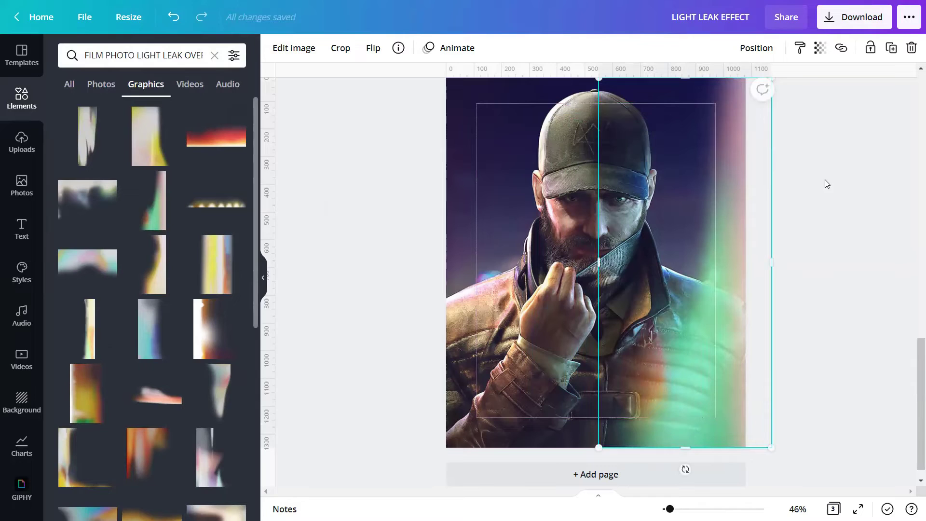
click(826, 202)
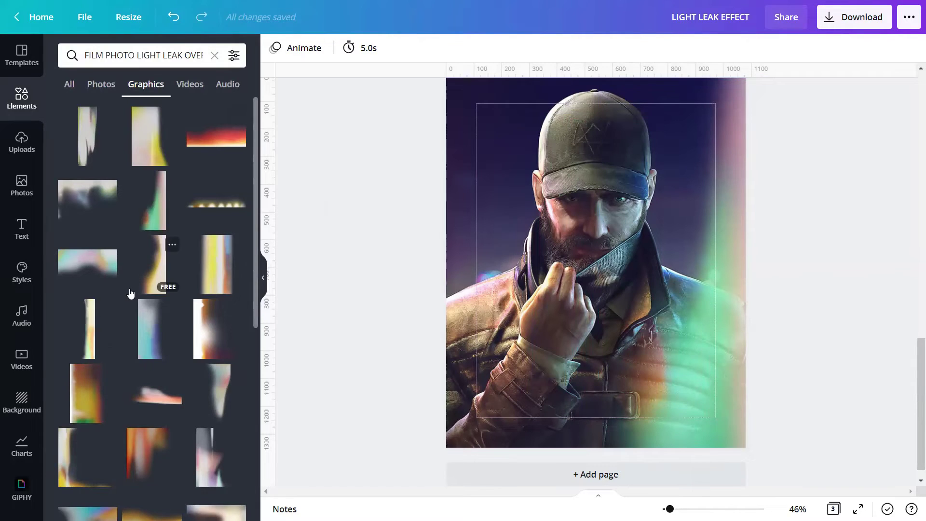
Browse the overlay graphics, check the details of the Orange Yellow Color Film Photo Light Leak Overlay and add it to the portrait page.
scroll(129, 290, down, 4)
scroll(130, 293, down, 8)
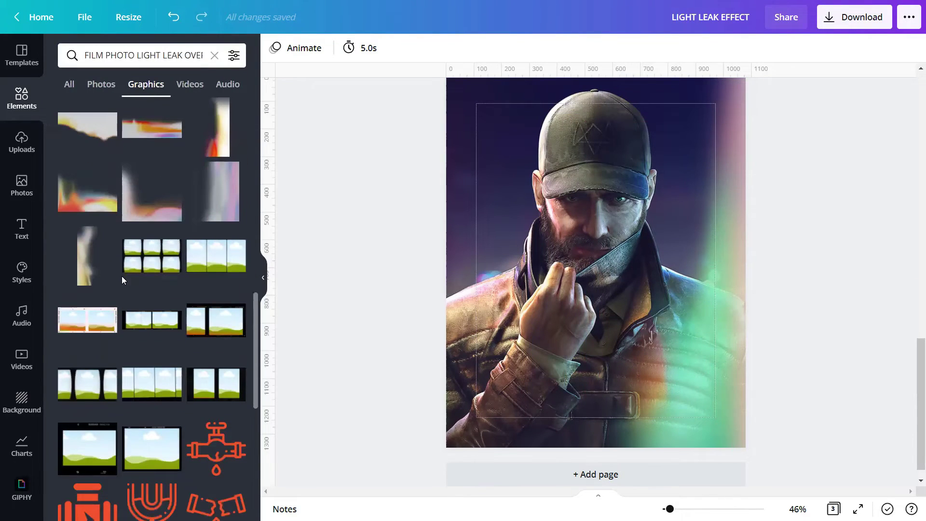
scroll(122, 276, down, 2)
scroll(120, 273, up, 6)
scroll(120, 273, up, 3)
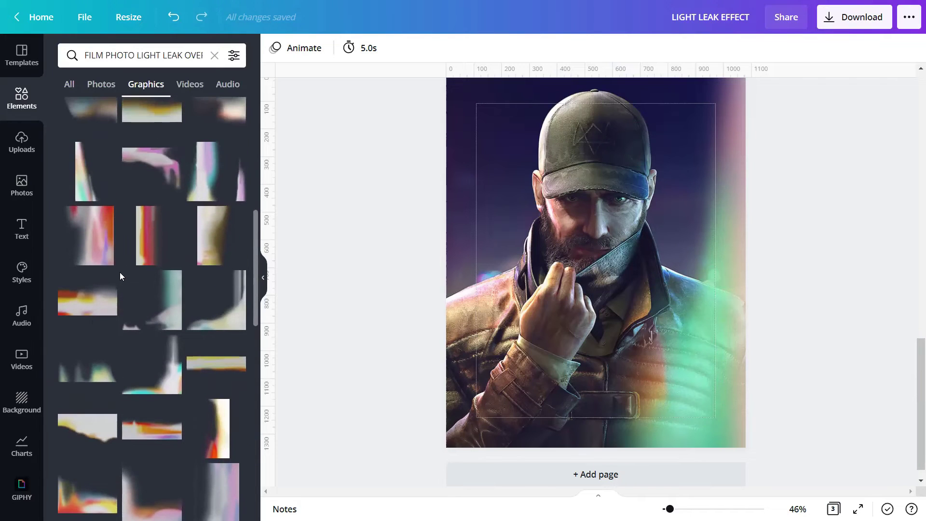
click(107, 280)
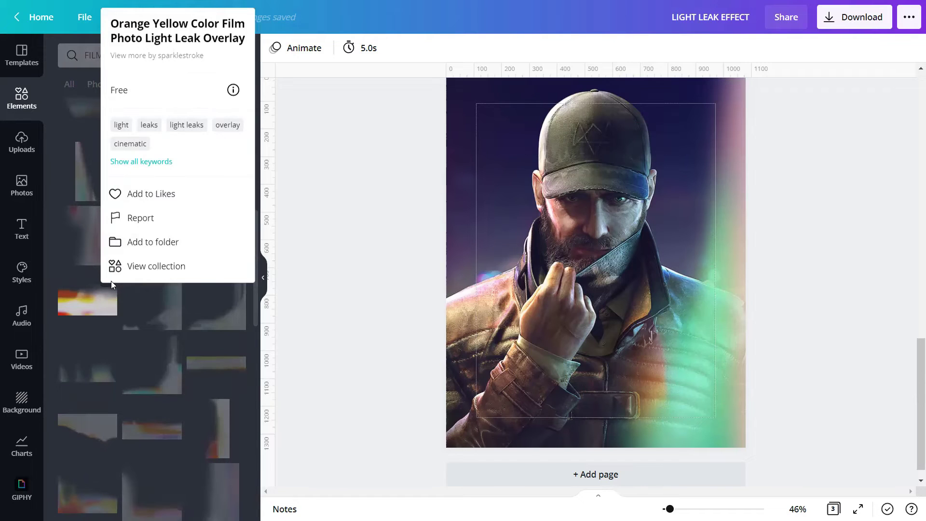
click(83, 302)
click(83, 304)
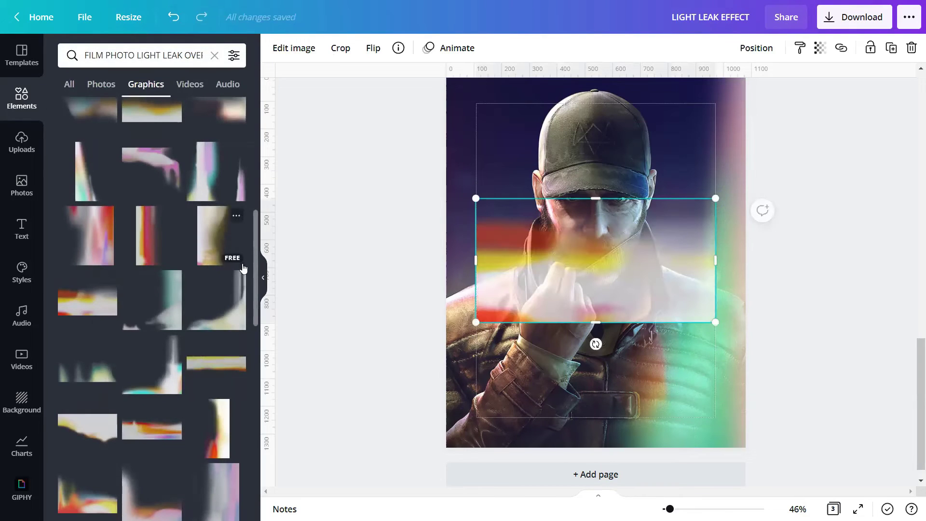
Rotate the orange overlay upright, fit it to full page height partly past the page's left edge, and preview the design full screen.
click(263, 277)
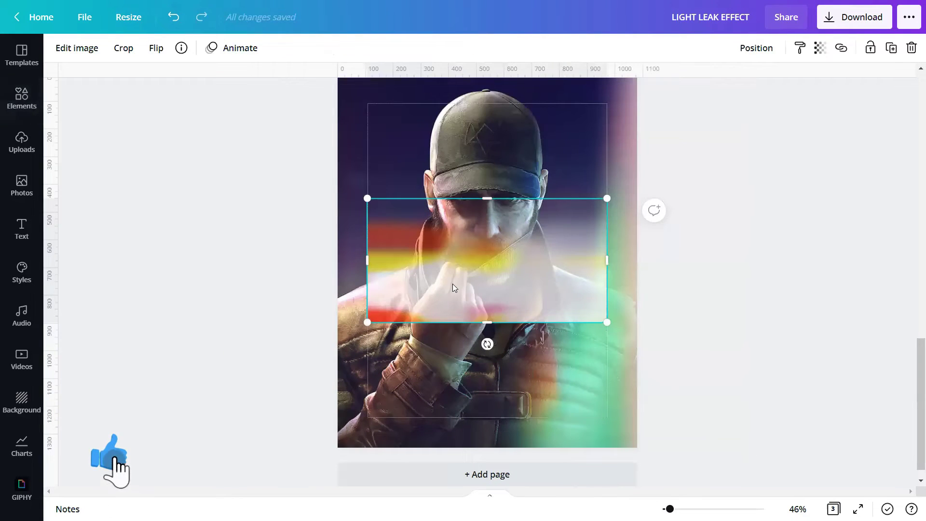
drag(487, 344, 406, 263)
drag(468, 261, 380, 192)
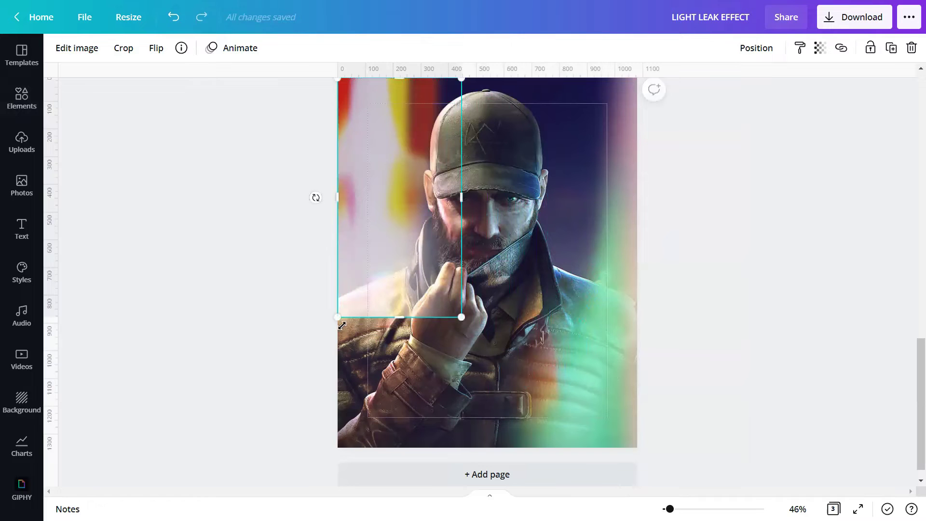
drag(320, 333, 254, 434)
drag(390, 218, 362, 214)
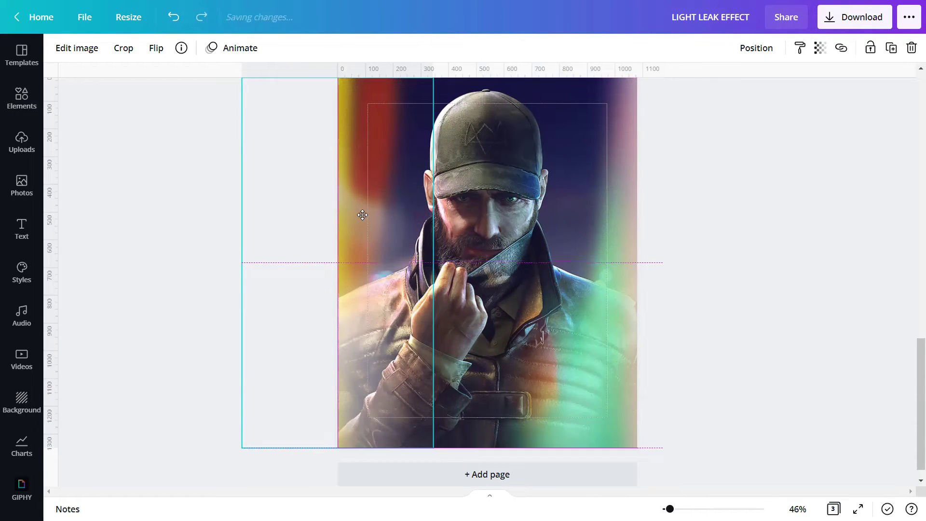
click(771, 250)
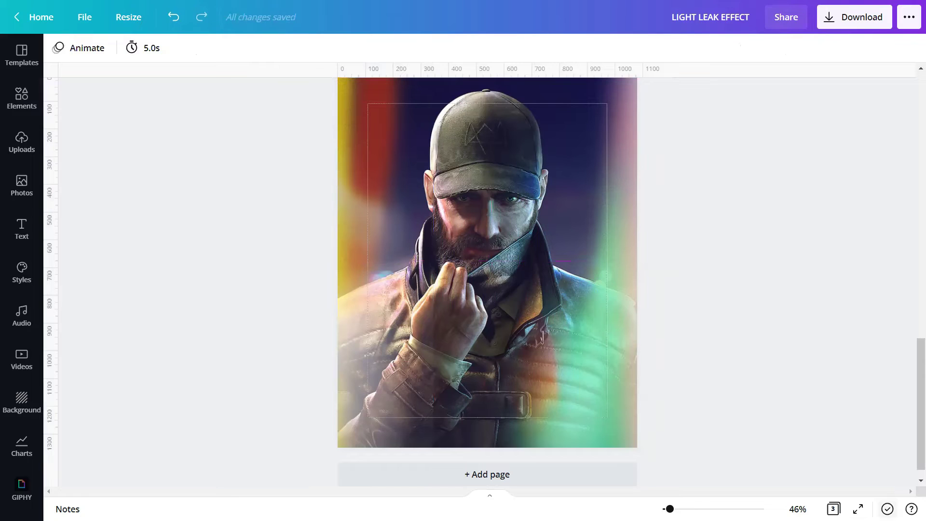
click(857, 509)
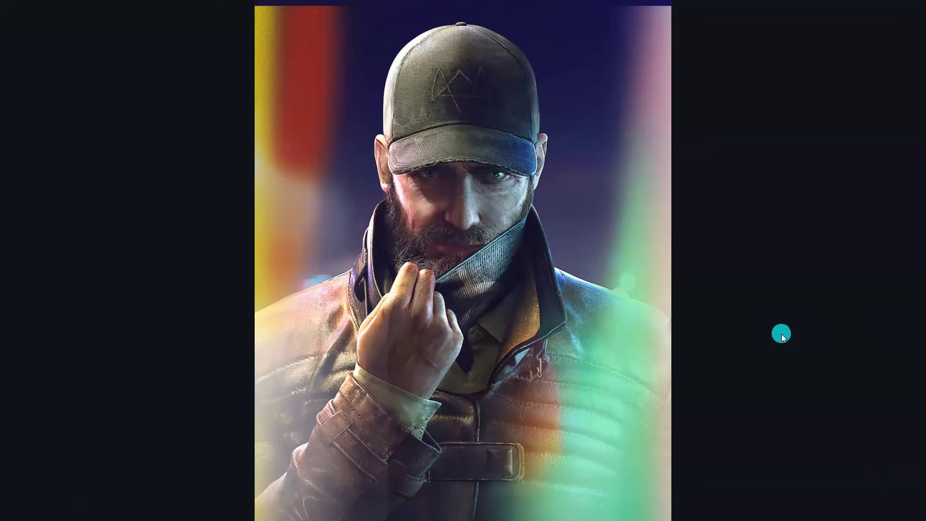
click(781, 333)
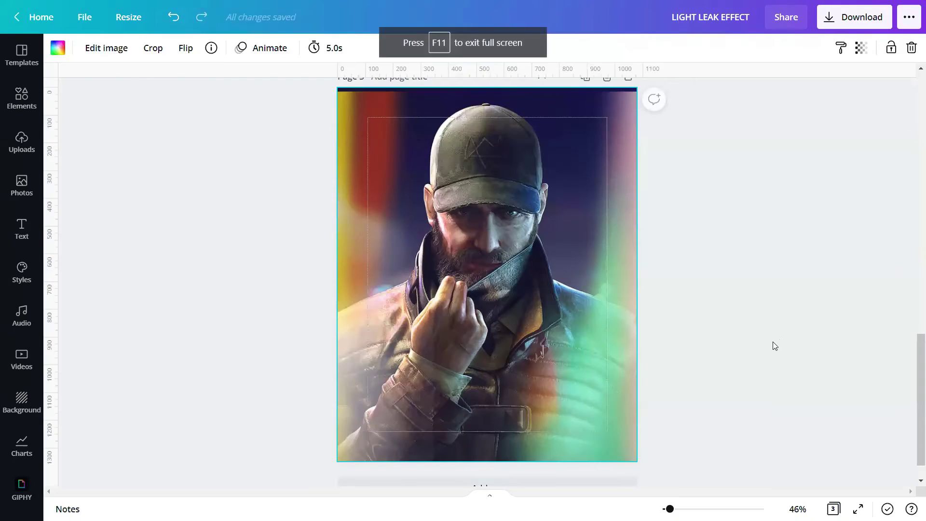
Add a fourth page and set the uploaded portrait as its full-page background.
scroll(731, 348, down, 1)
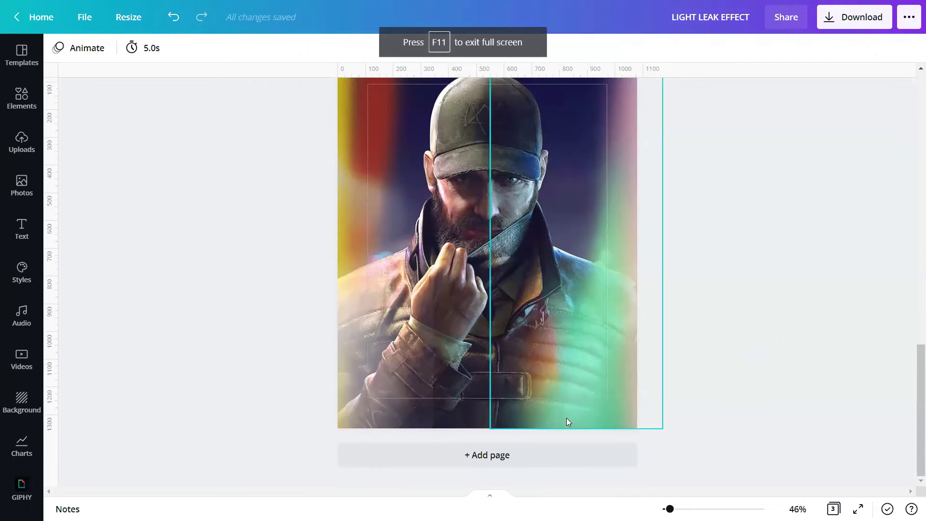
click(509, 458)
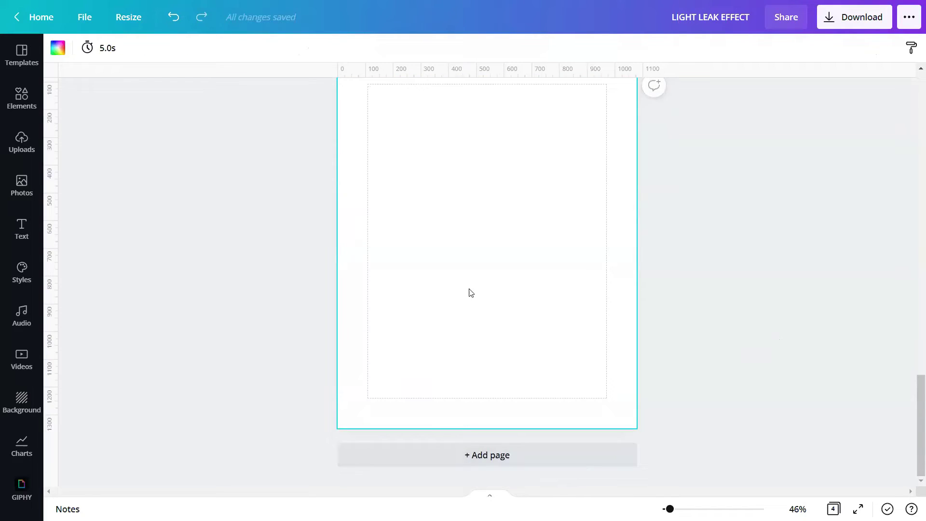
click(22, 145)
click(73, 181)
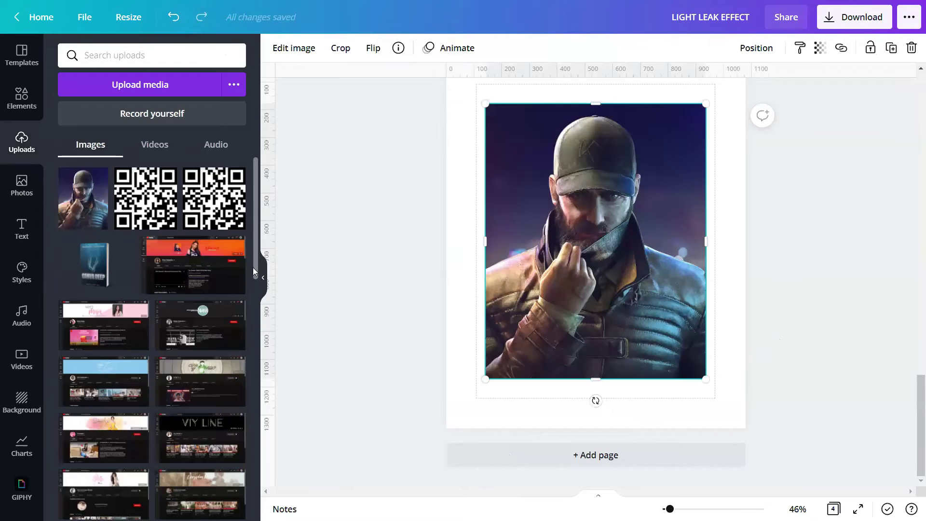
click(262, 277)
right_click(492, 255)
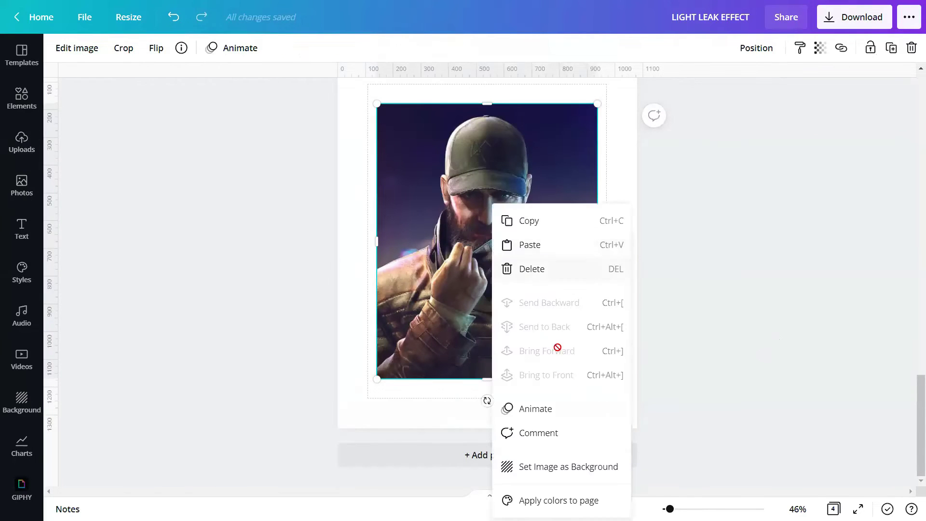
click(568, 465)
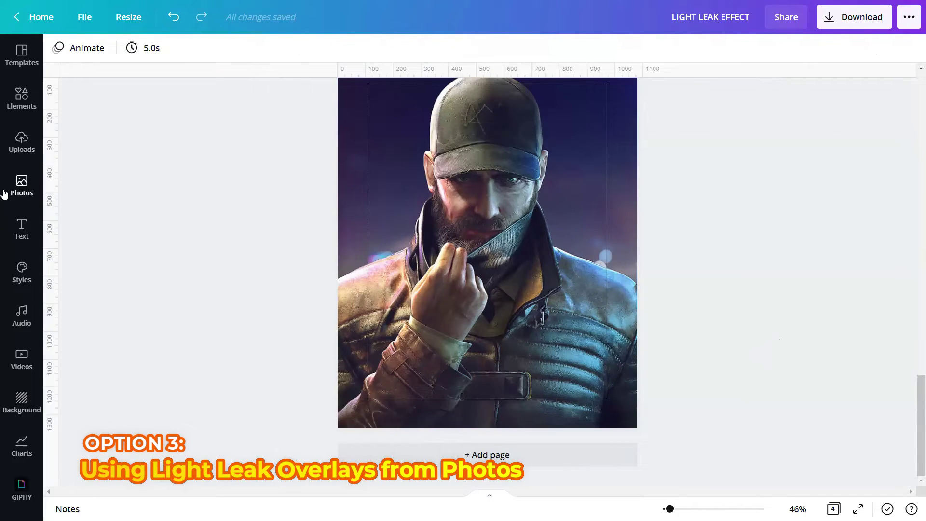
Search the photo library for "PURPLE LIGHT LEAK".
click(21, 193)
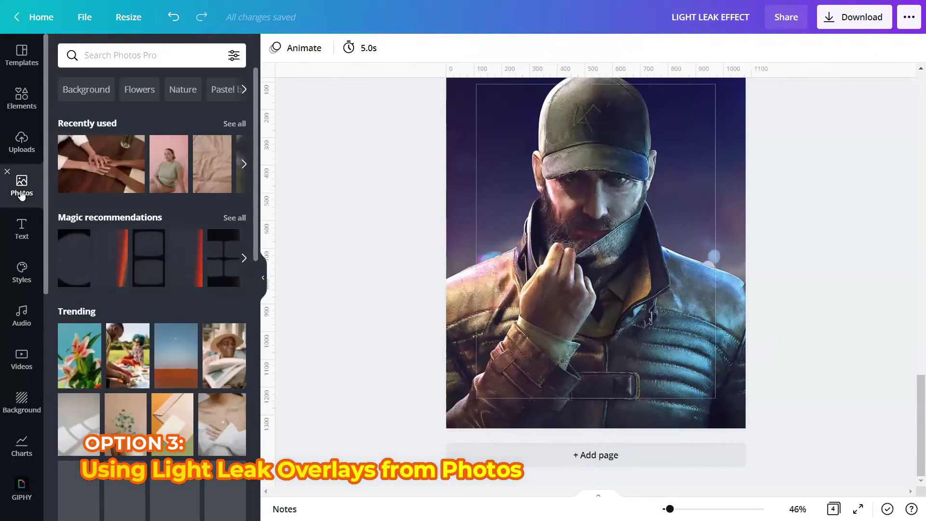
click(92, 58)
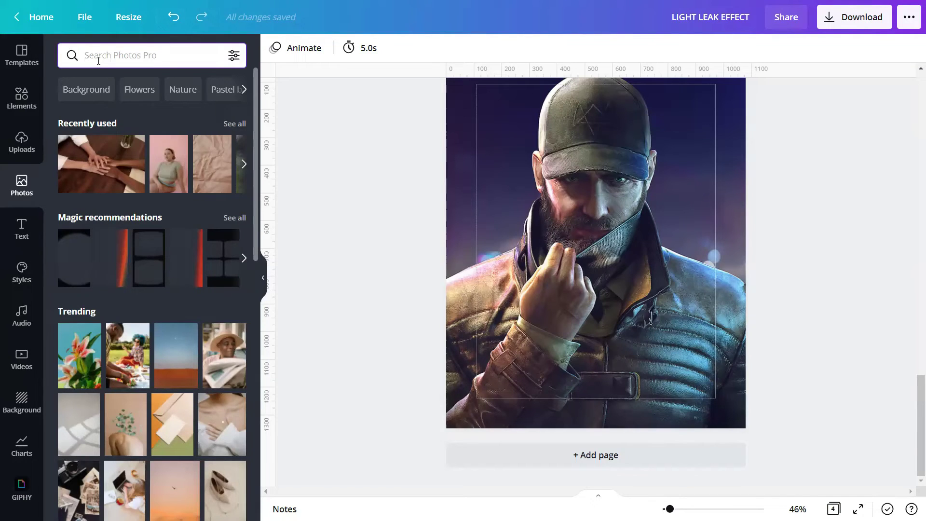
text(PURPL)
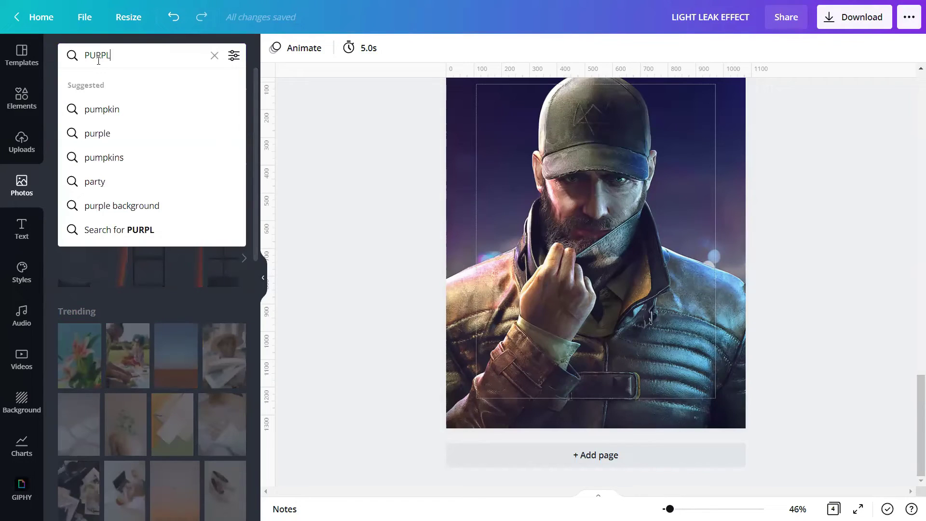
text(E LIGHT LEAK)
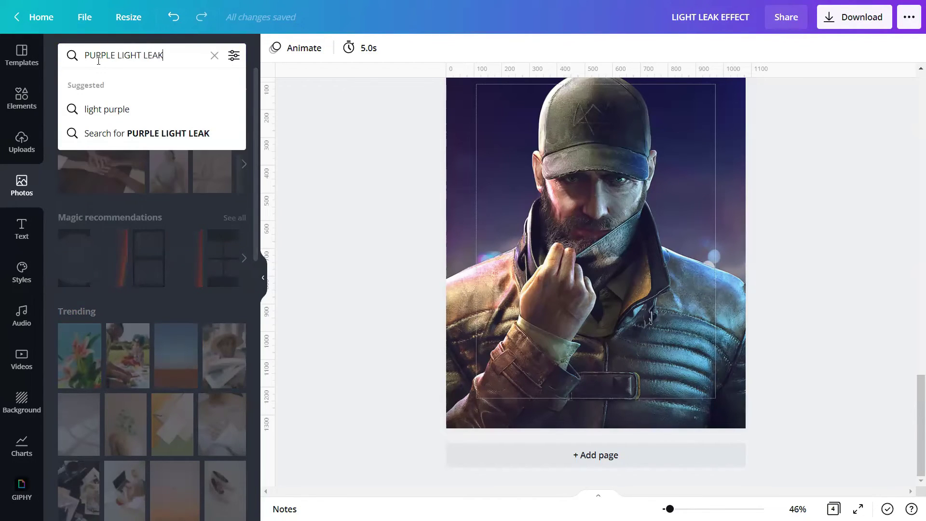
key(Return)
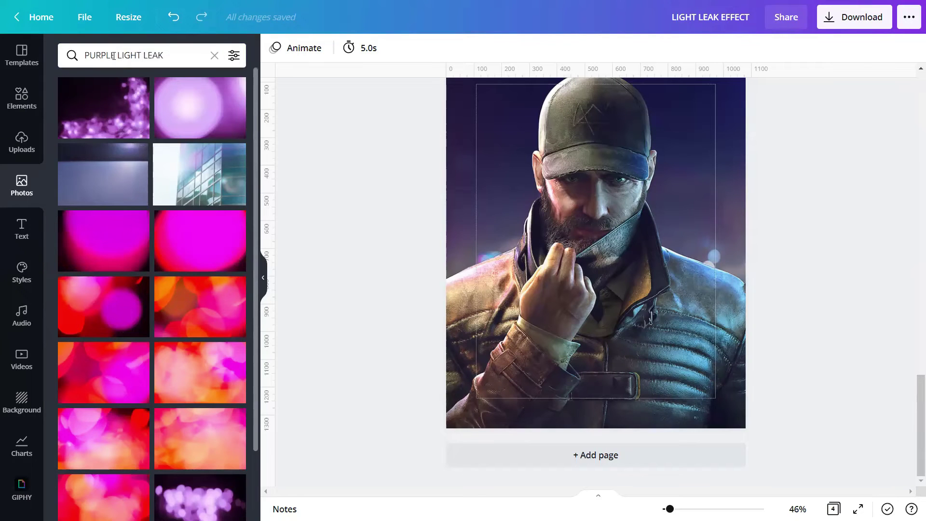
Change the photo search to "GREEN LIGHT LEAK".
drag(113, 56, 89, 51)
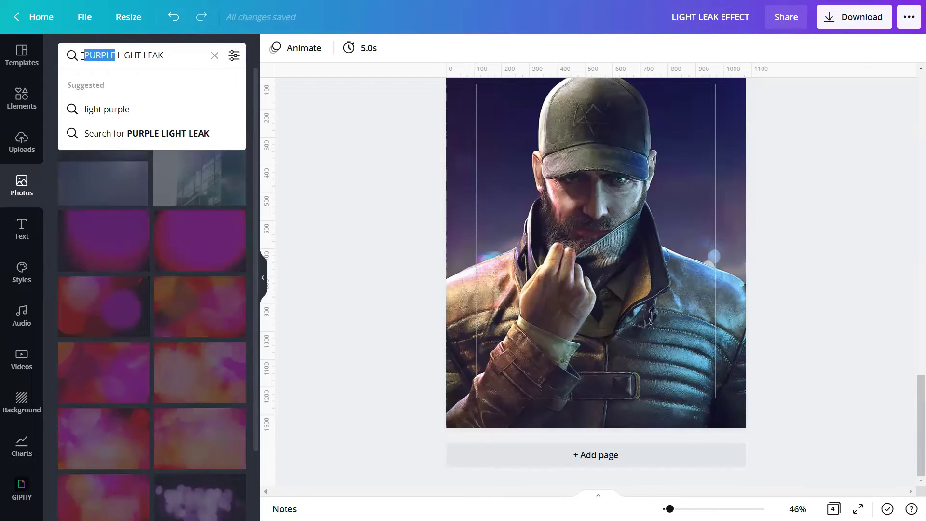
text(GREEN)
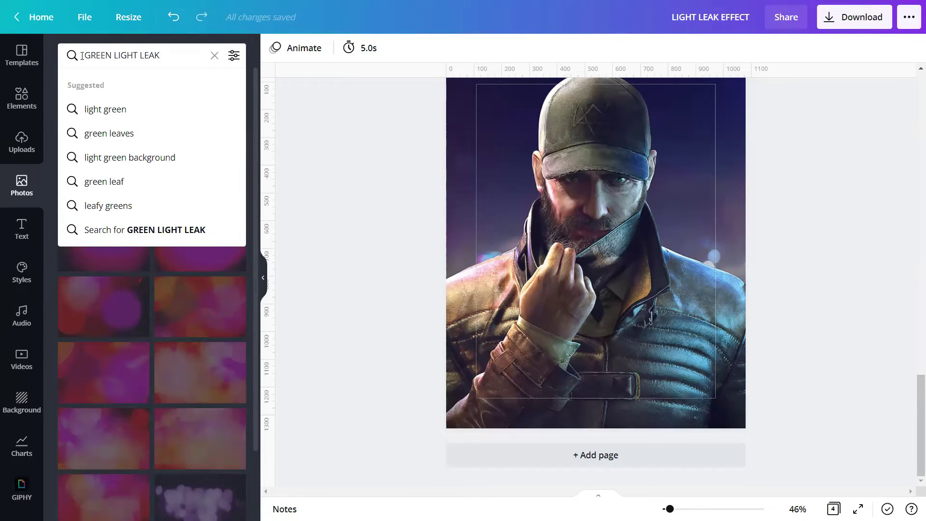
key(Return)
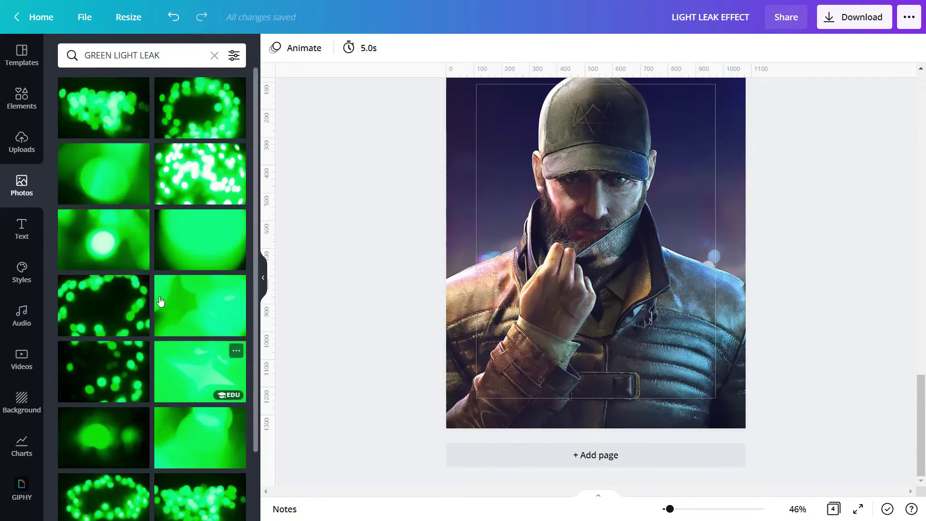
Change the photo search to "YELLOW LIGHT LEAK".
double_click(110, 54)
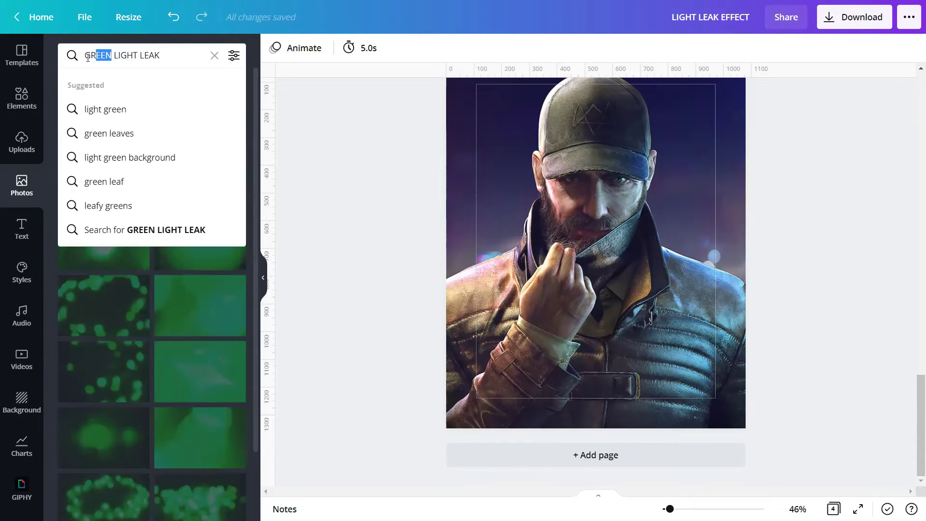
key(BackSpace)
text(YELLOW)
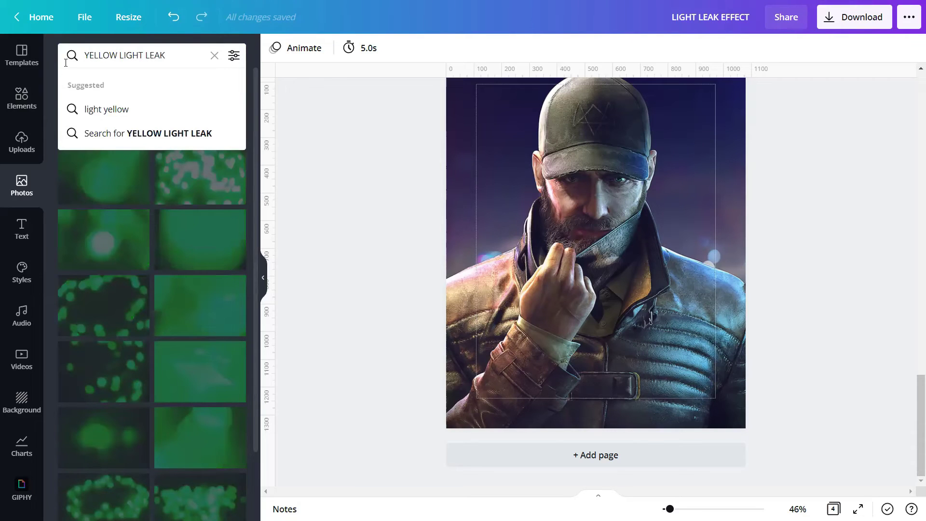
text( LIGHT LEAK)
key(Return)
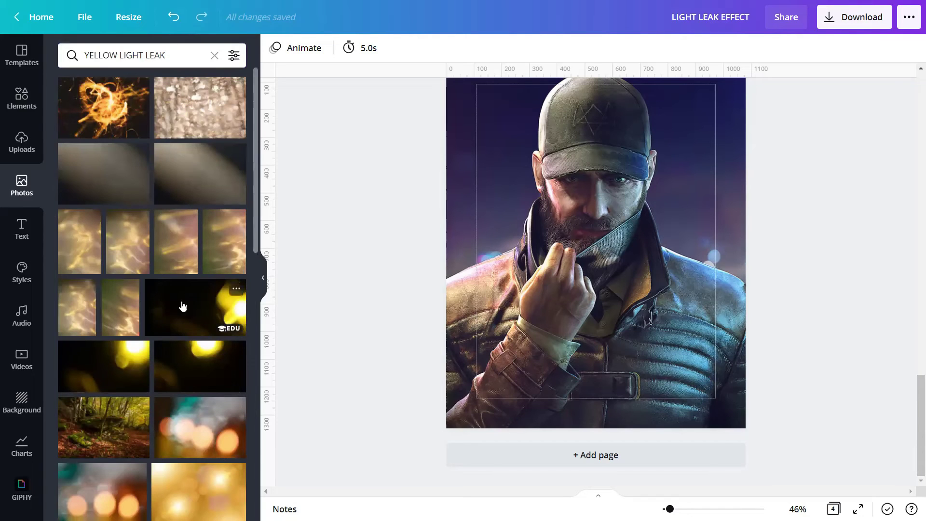
Check the details of the Light Leak Abstract Bokeh Yellow Light photo and add it to the portrait page.
click(240, 291)
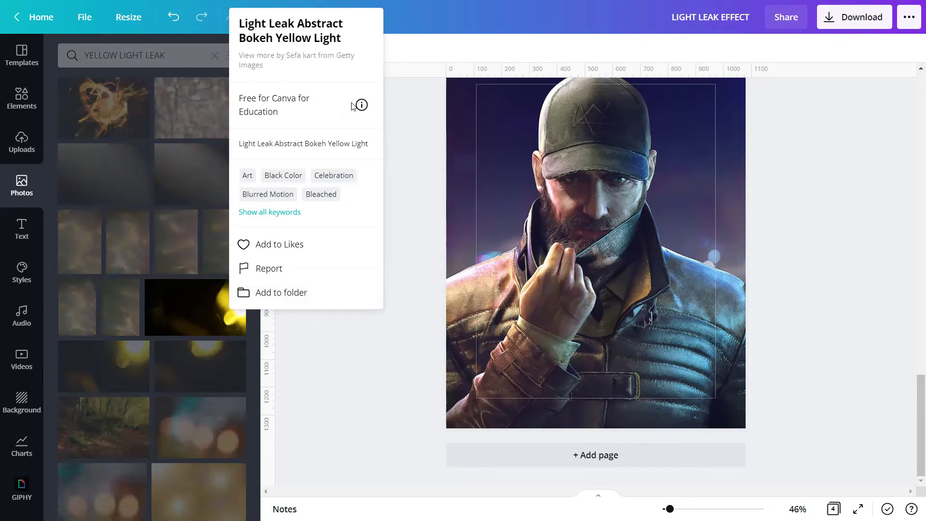
click(195, 323)
click(205, 319)
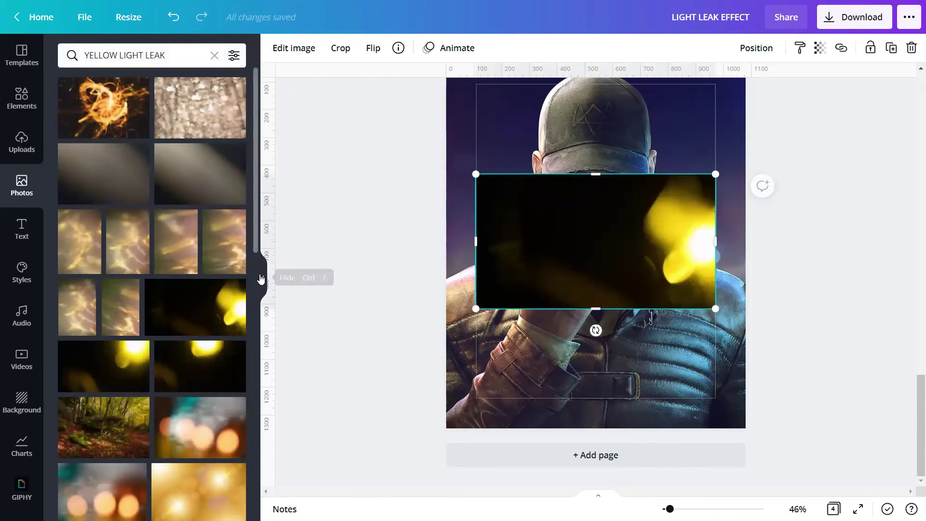
click(265, 288)
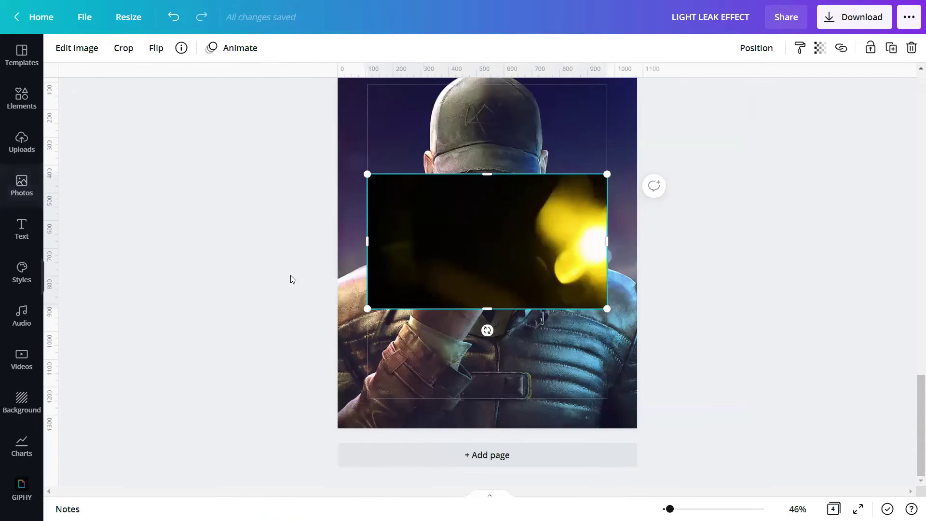
Try the Cali filter on the yellow bokeh photo and settle on the Dare filter.
click(513, 382)
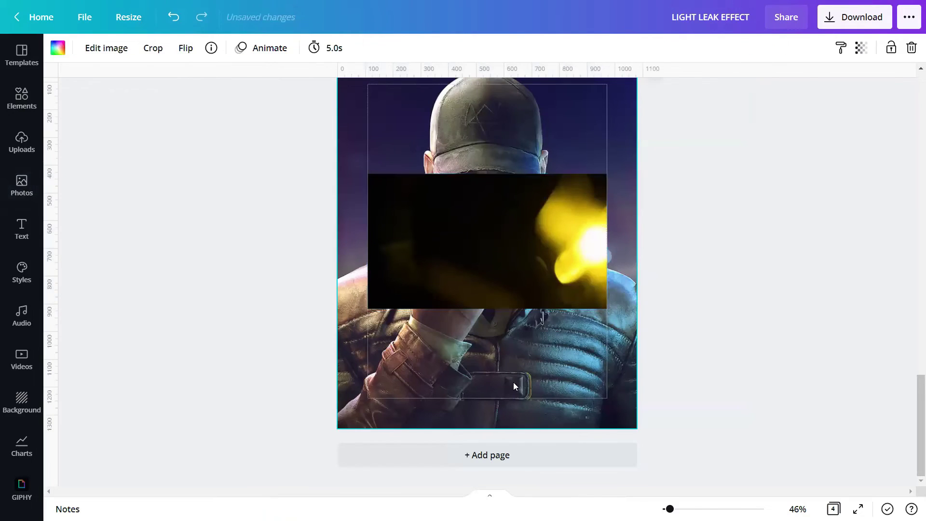
click(493, 266)
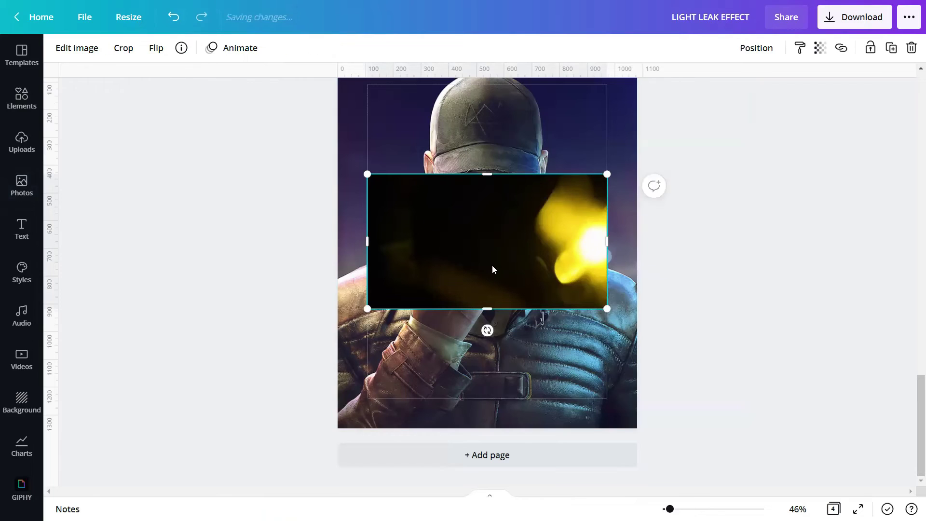
click(81, 50)
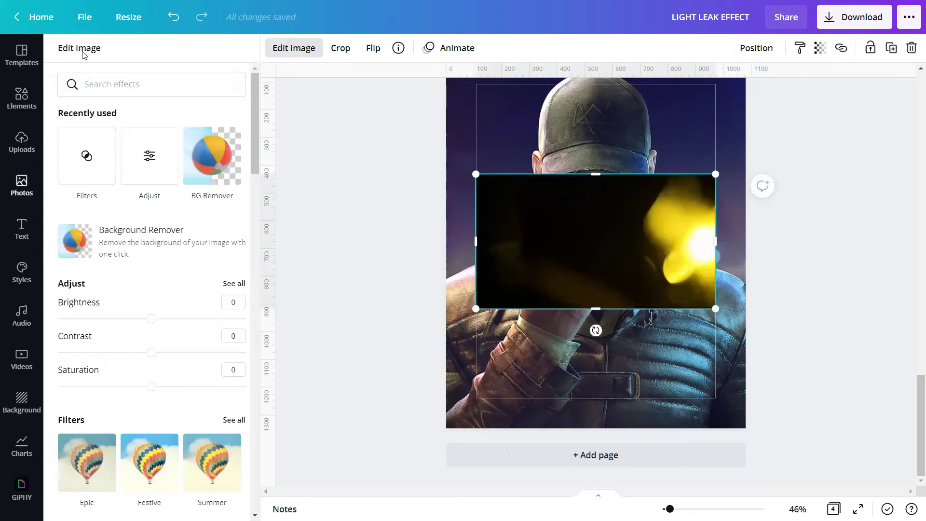
scroll(175, 335, down, 5)
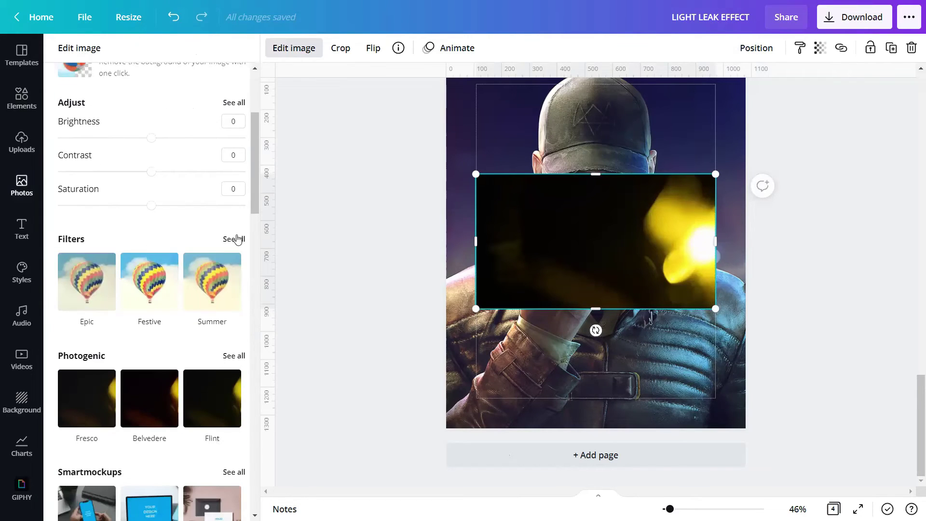
click(236, 240)
click(155, 306)
scroll(155, 308, down, 4)
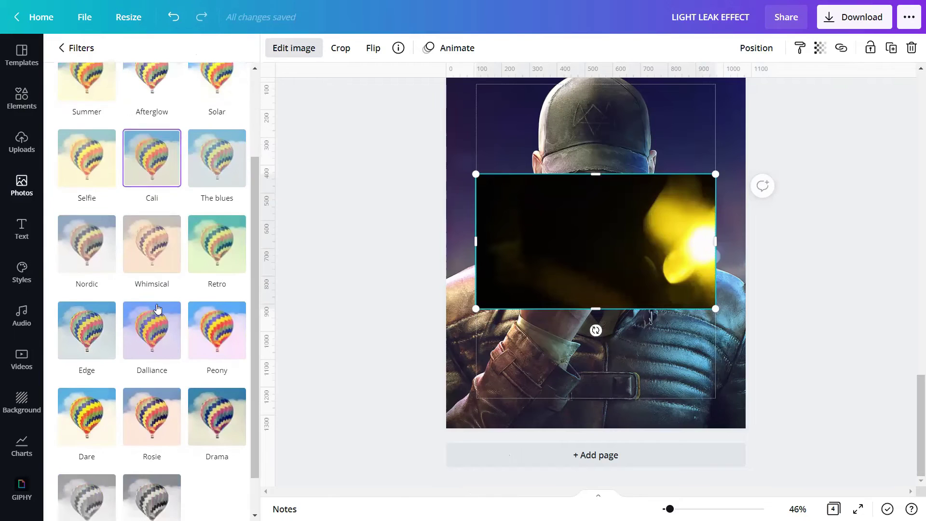
click(152, 215)
click(157, 307)
click(102, 380)
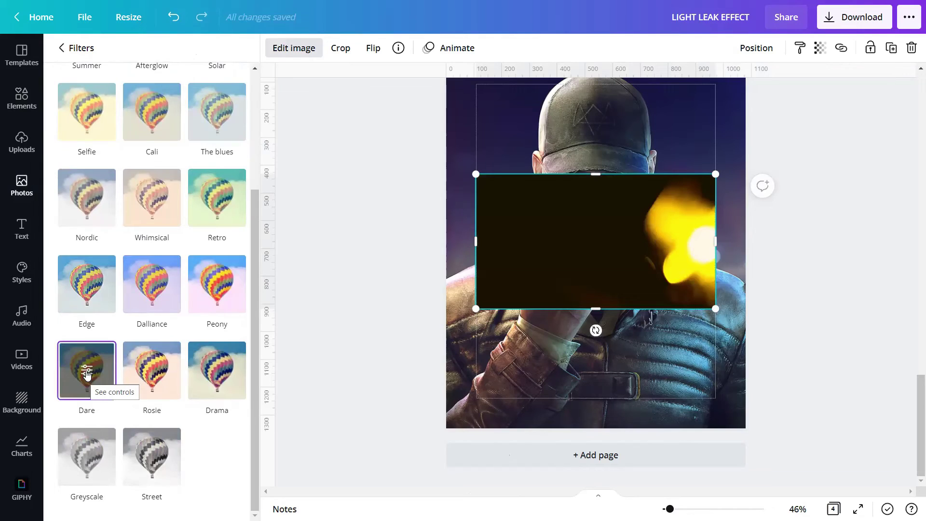
Raise the Dare filter's intensity to 100 on the yellow bokeh photo.
click(87, 371)
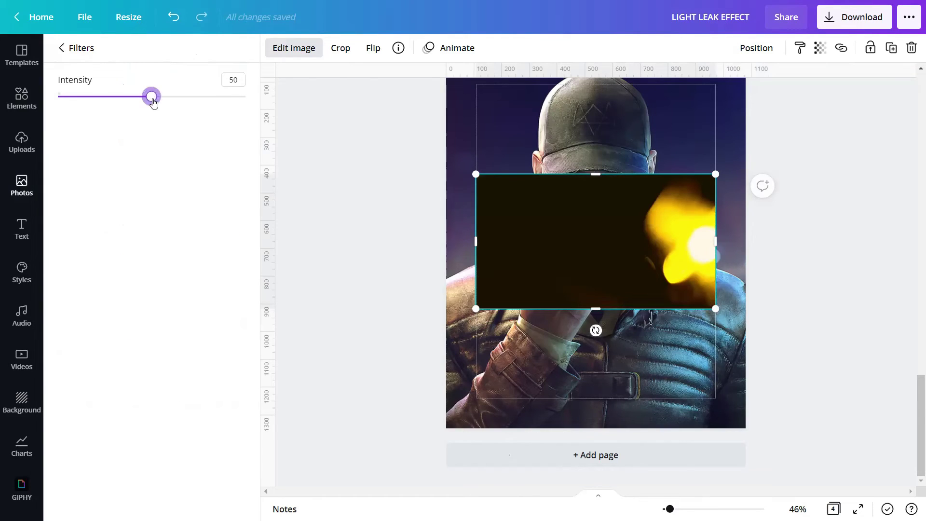
drag(153, 103, 280, 101)
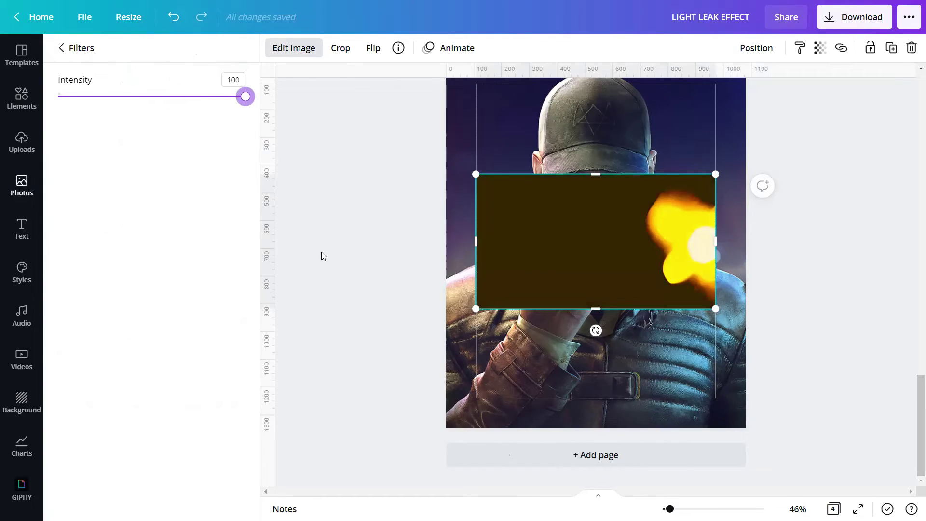
click(335, 264)
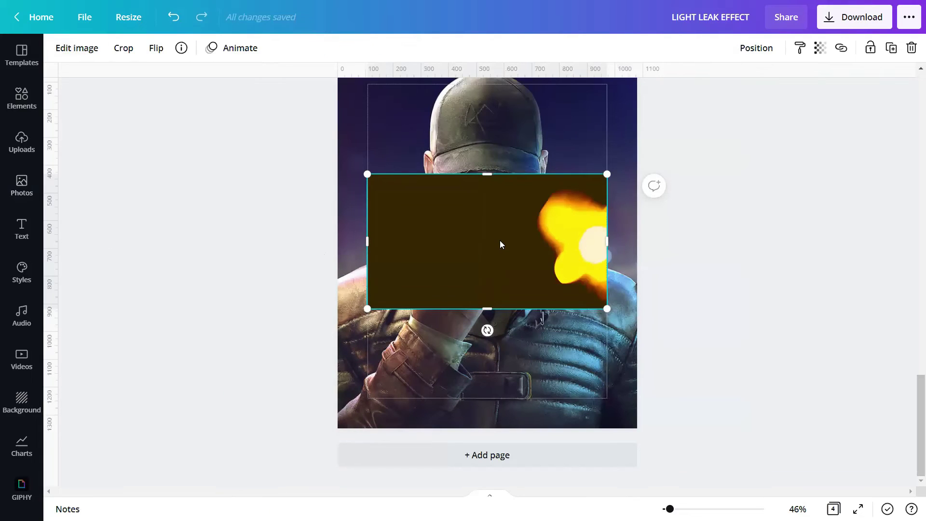
Set the transparency of the yellow bokeh photo to 35.
click(819, 48)
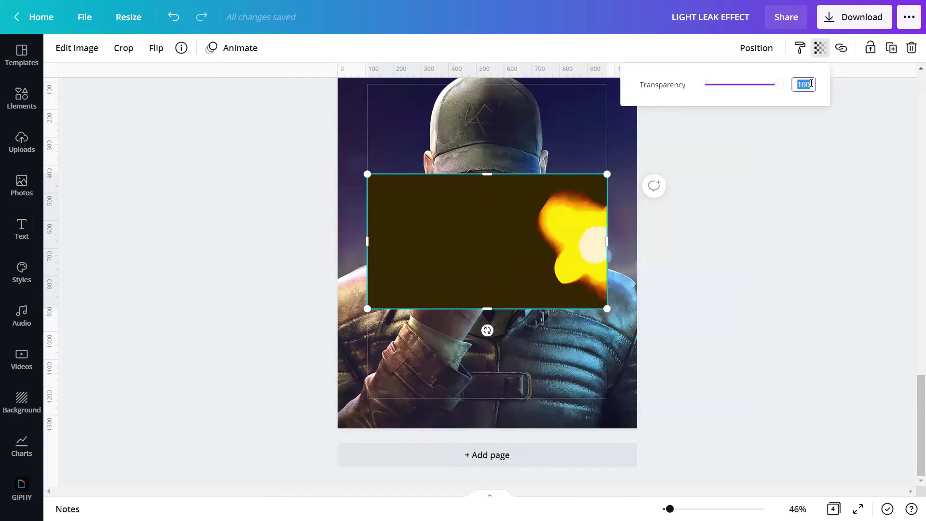
key(Return)
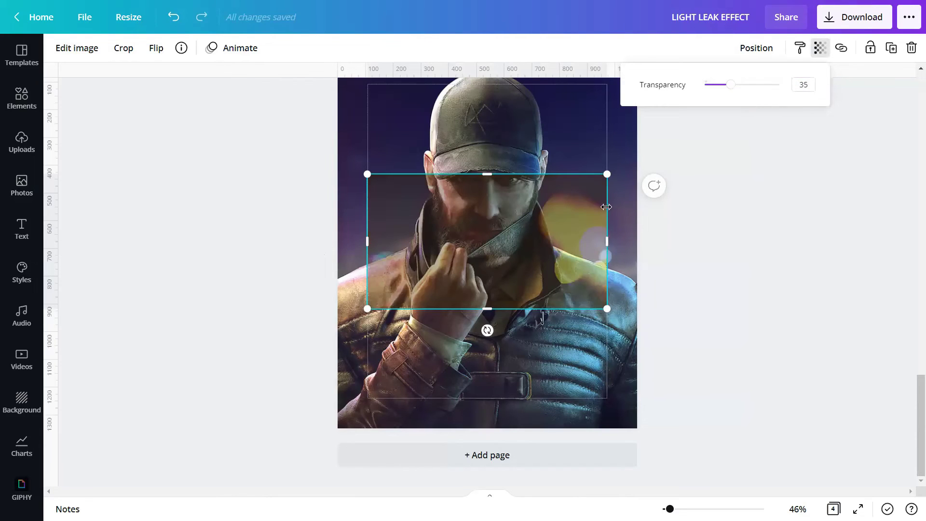
key(Escape)
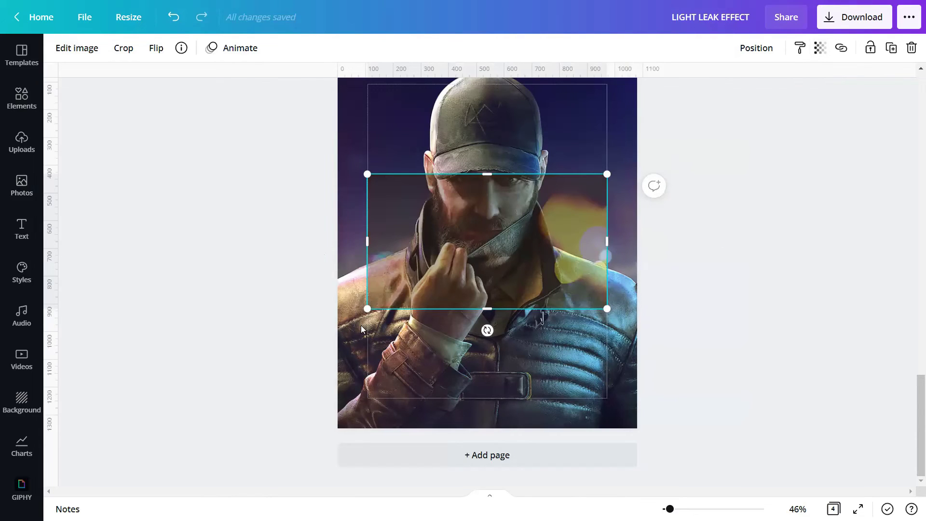
Enlarge and position the yellow bokeh photo so it covers the whole of page 4, and lock it in place.
drag(369, 309, 140, 392)
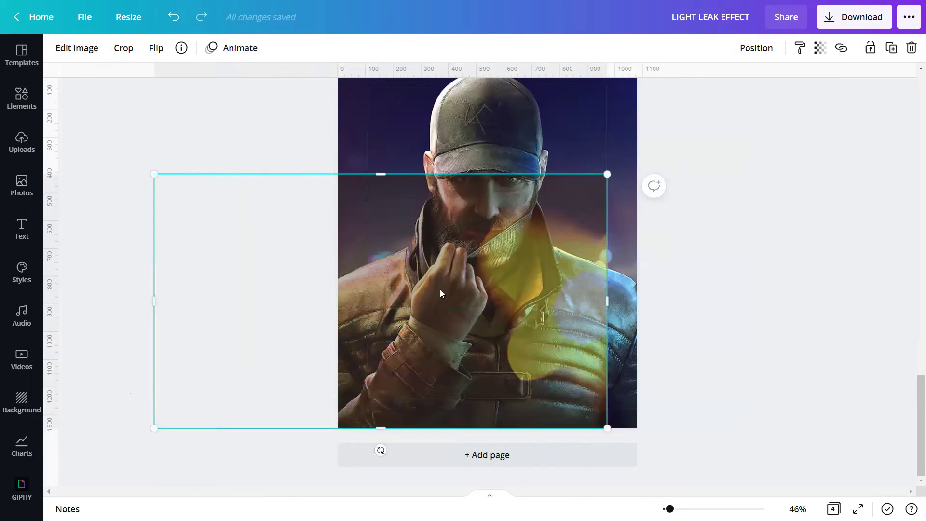
scroll(583, 276, up, 3)
drag(611, 296, 825, 178)
drag(725, 295, 542, 296)
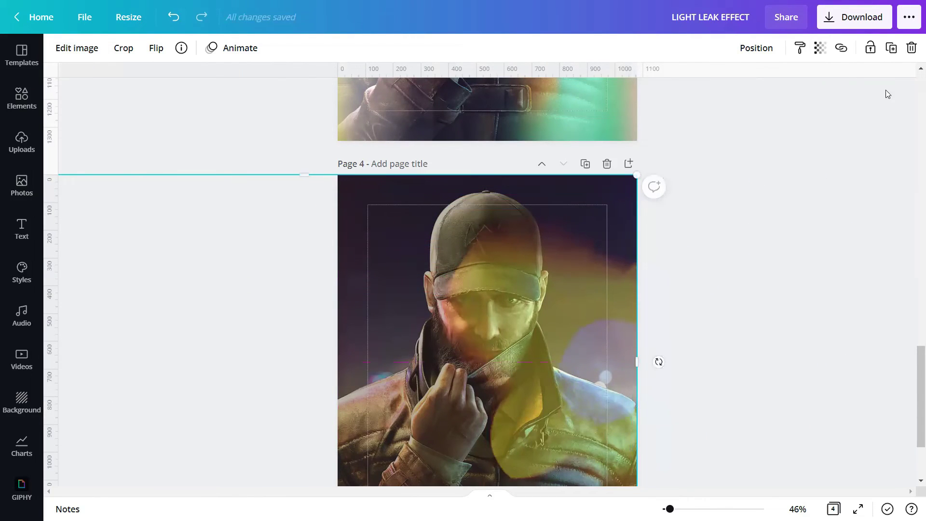
click(872, 49)
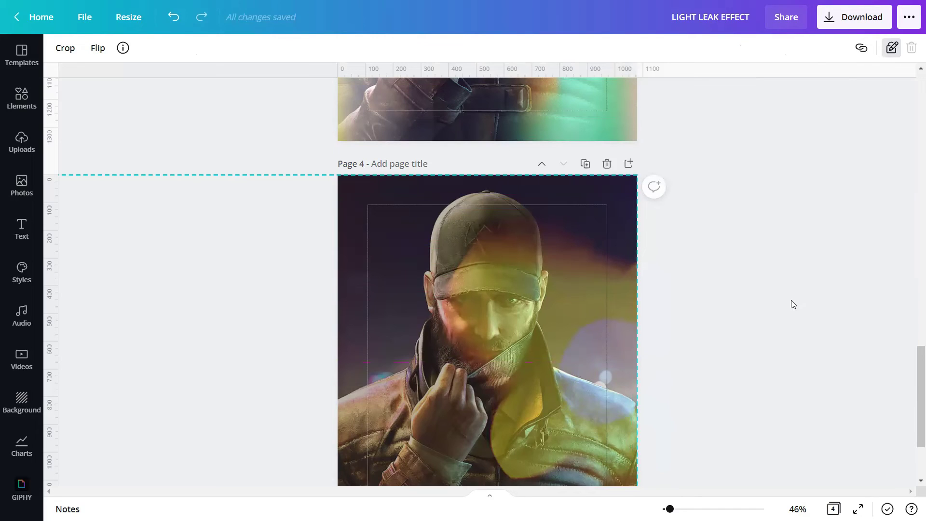
click(771, 259)
Preview the yellow light leak portrait on page 4 in full screen, and start presenting the red light leak portrait on page 2.
click(858, 508)
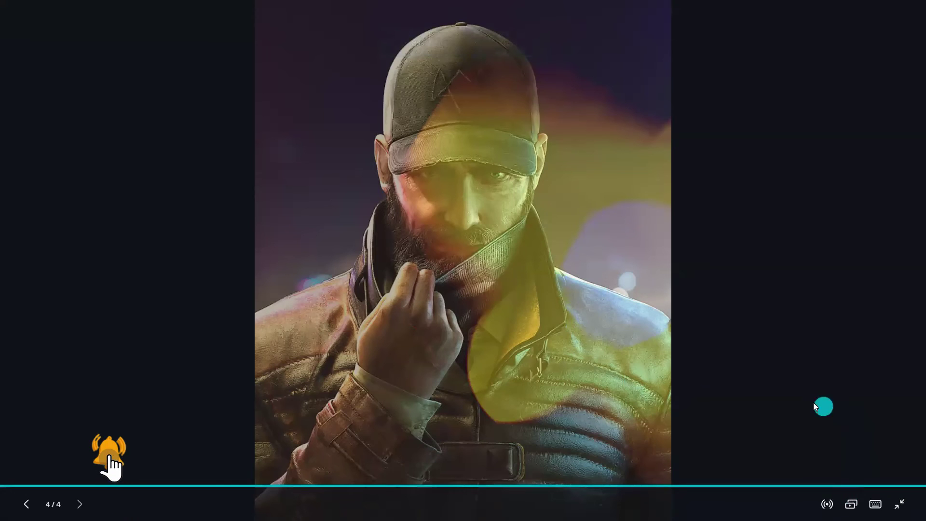
key(Escape)
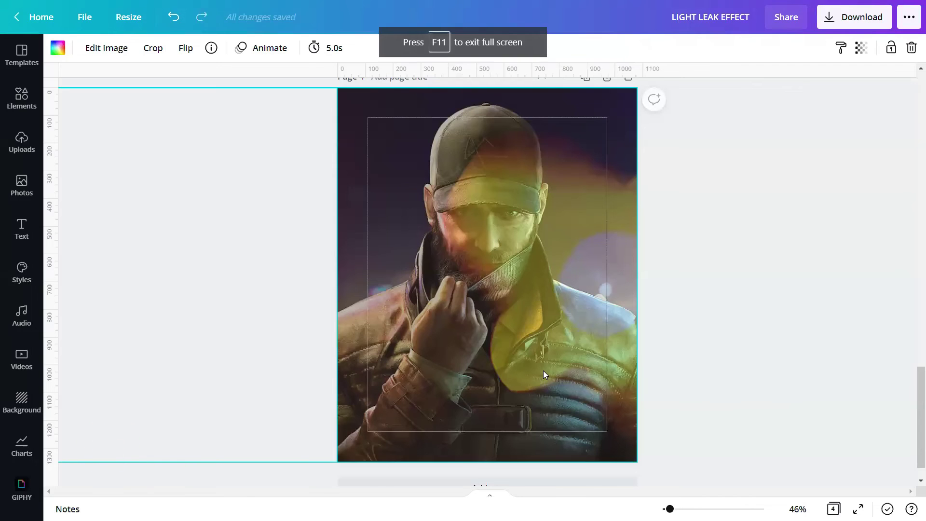
scroll(543, 371, up, 10)
scroll(552, 369, up, 10)
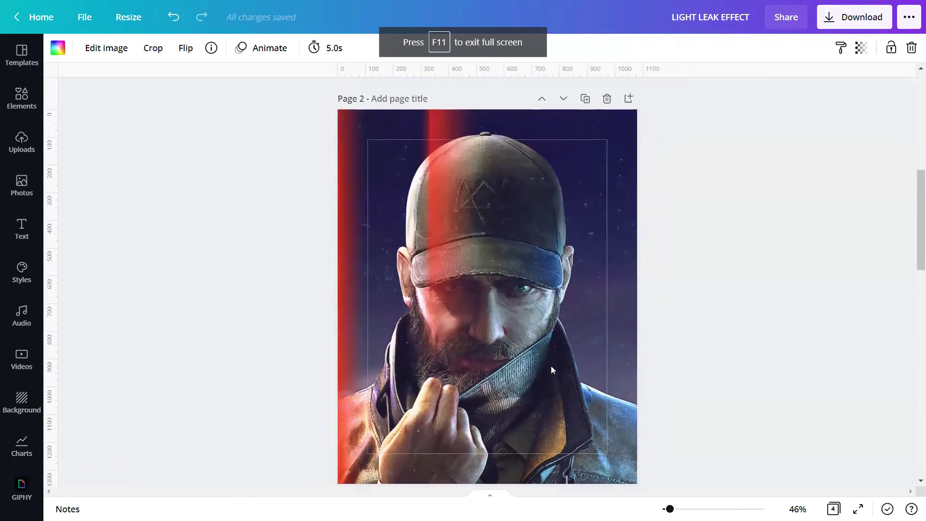
scroll(553, 369, down, 1)
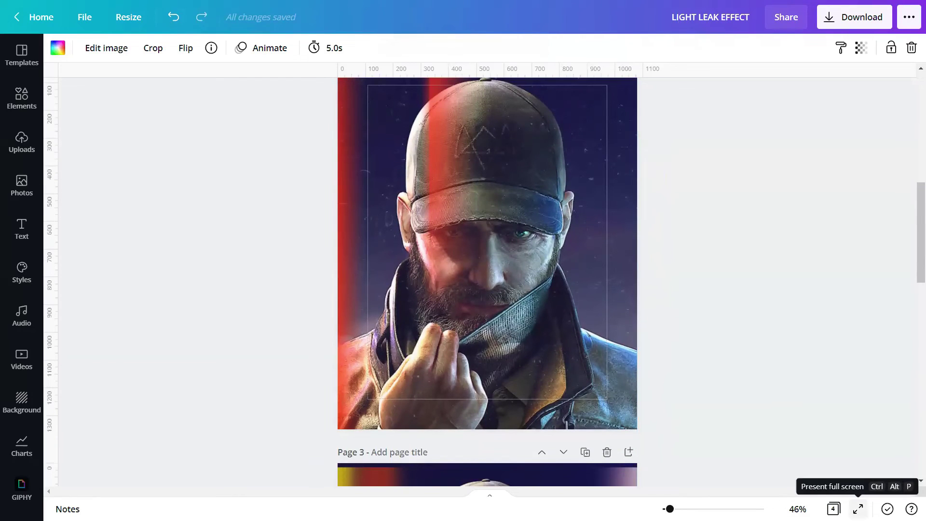
click(858, 509)
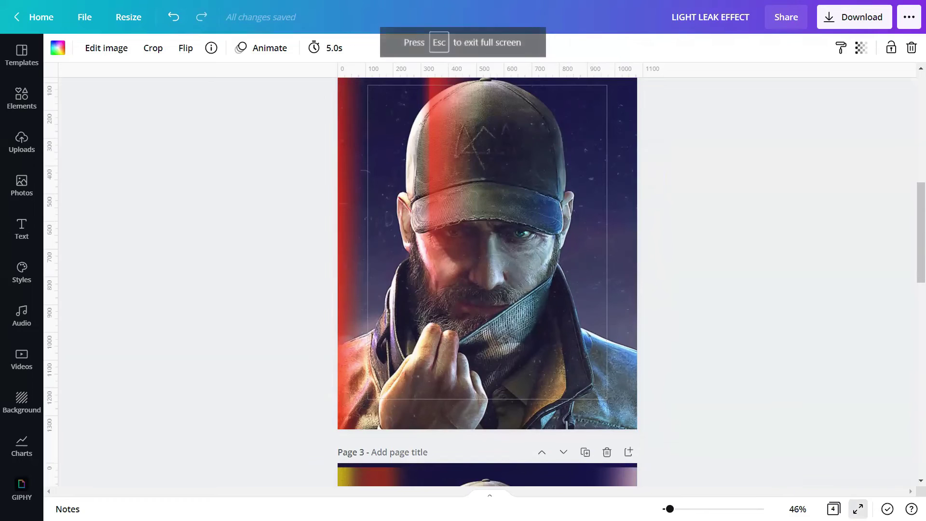